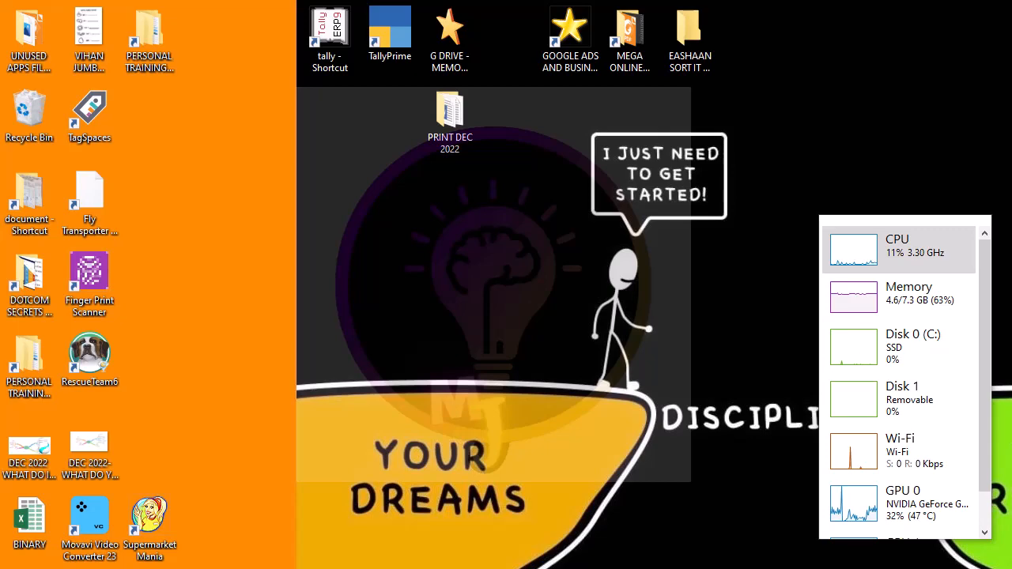
- Search Windows for 'chro' so Google Chrome shows as the best match
{"action": "key", "text": "super+s"}
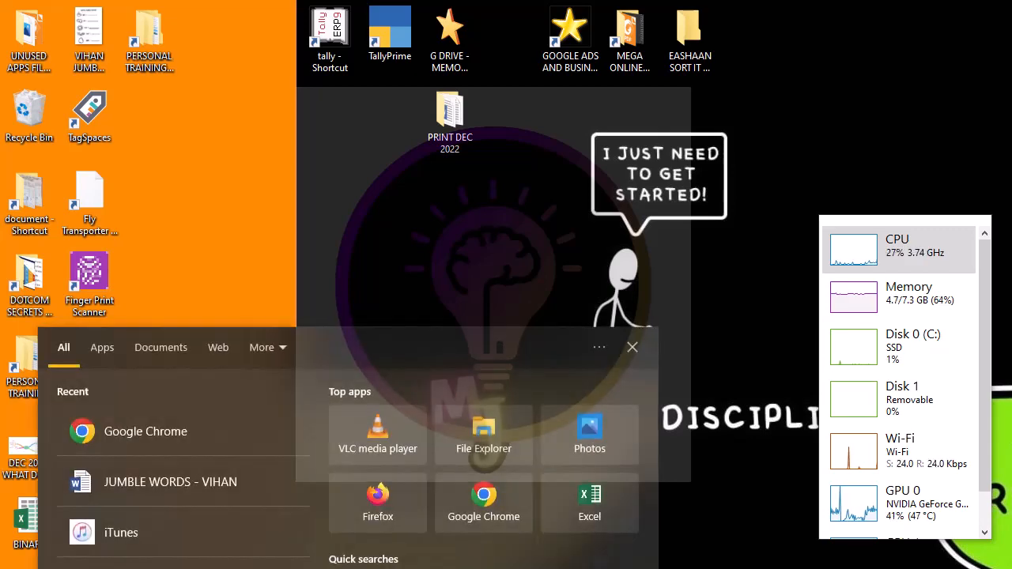
{"action": "type", "text": "chro"}
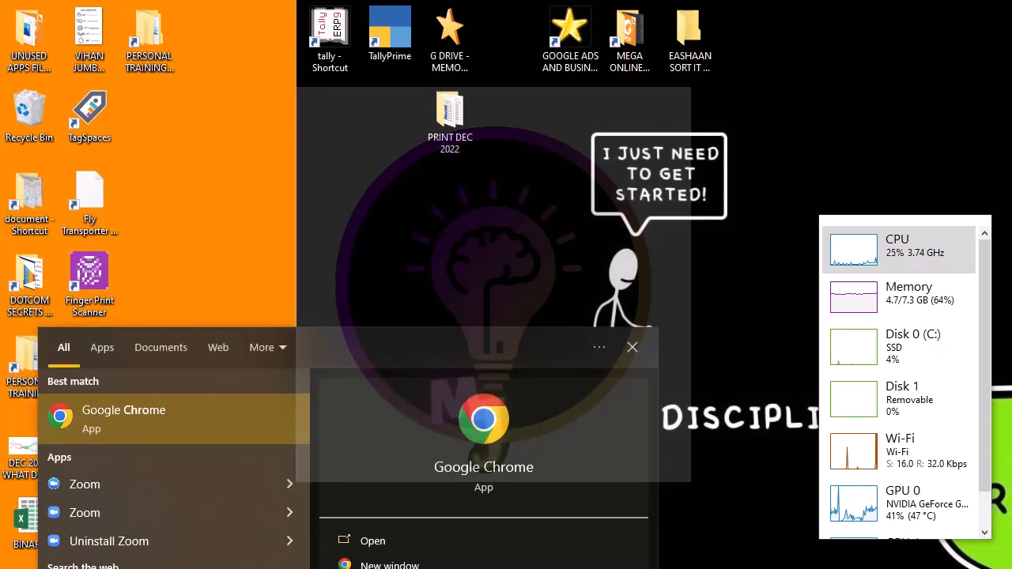
{"action": "left_click", "coordinate": [105, 418]}
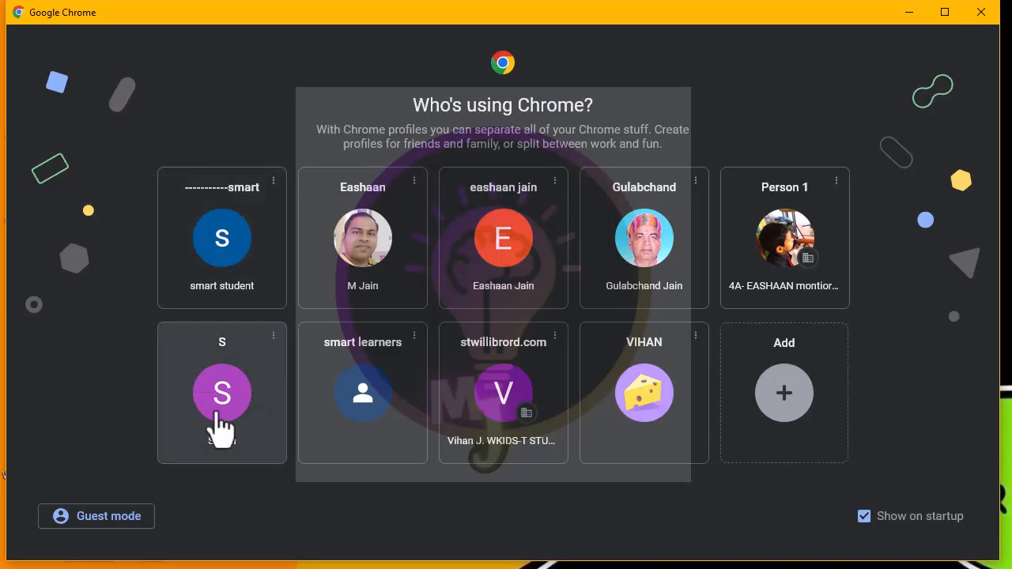
{"action": "left_click", "coordinate": [130, 518]}
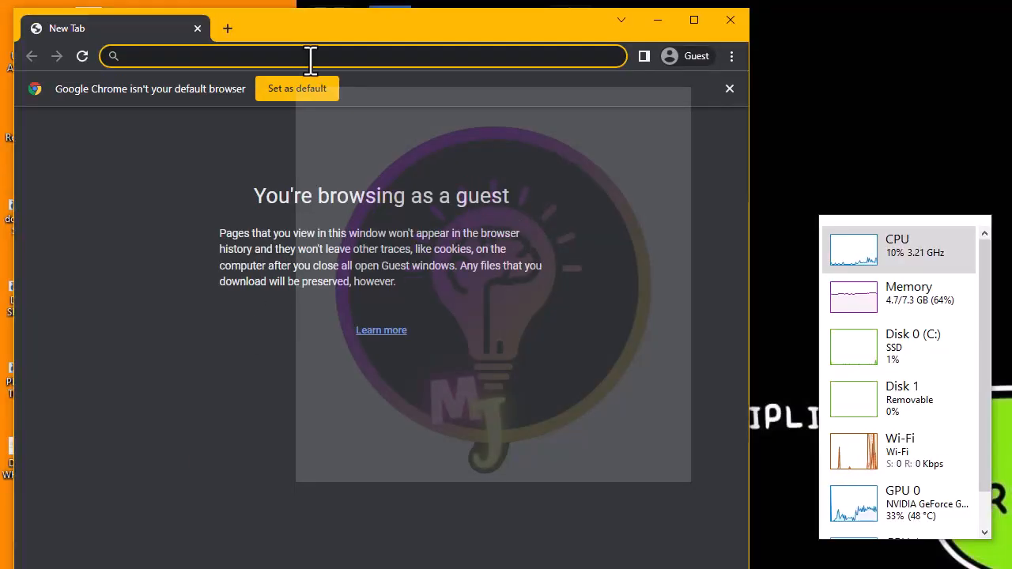
{"action": "type", "text": "www"}
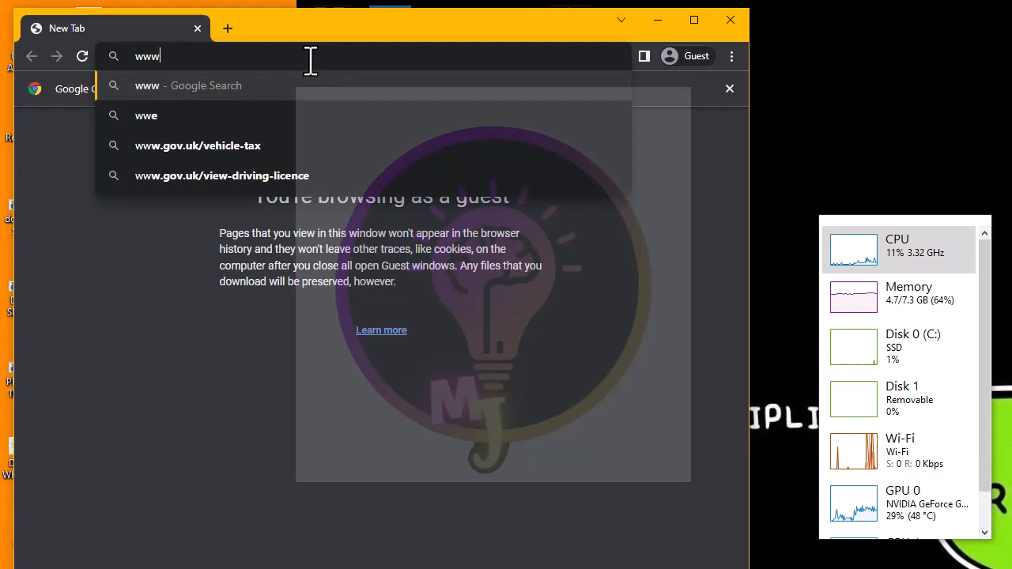
{"action": "type", "text": ".gmai"}
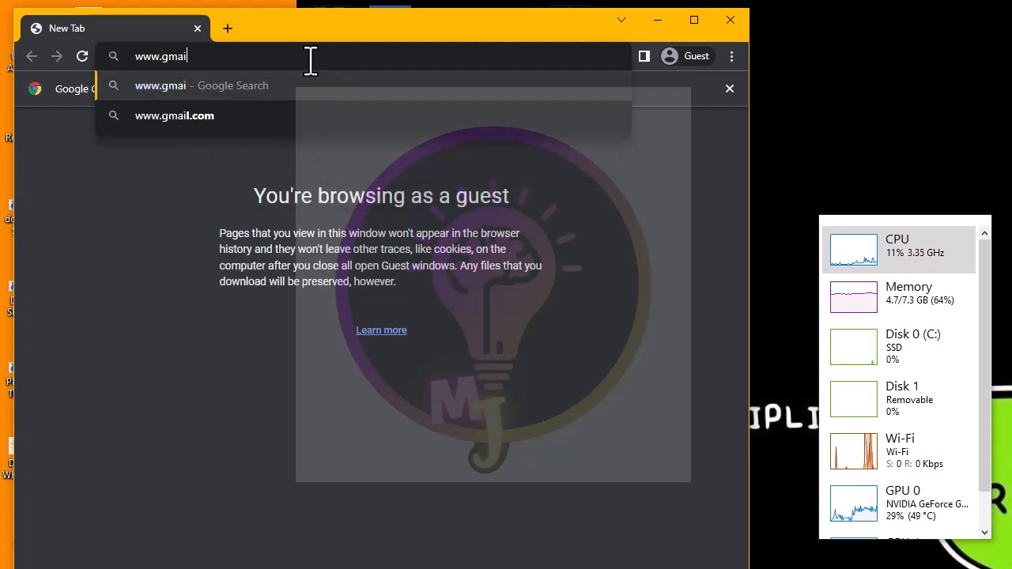
{"action": "type", "text": "l.com"}
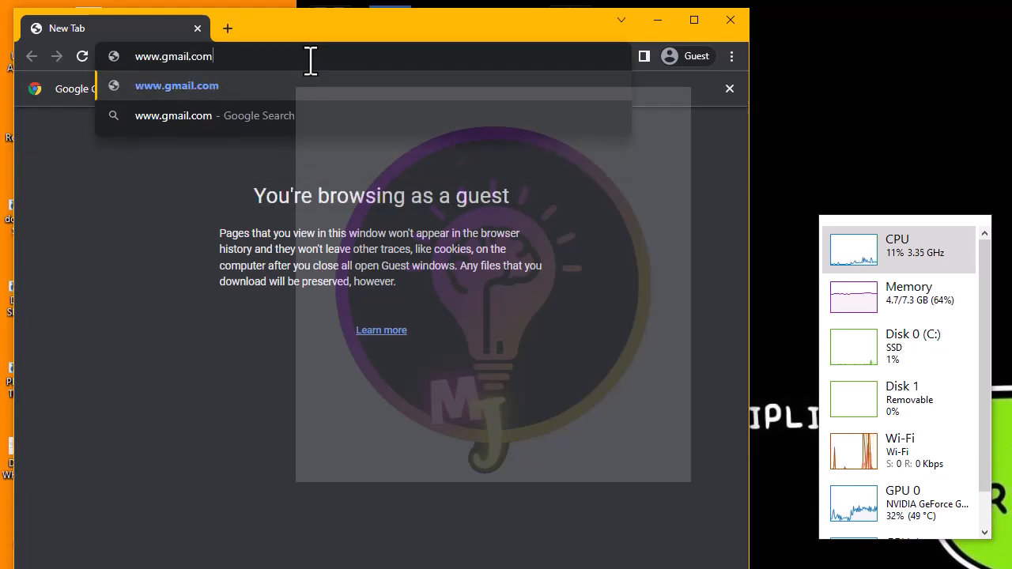
{"action": "key", "text": "Return"}
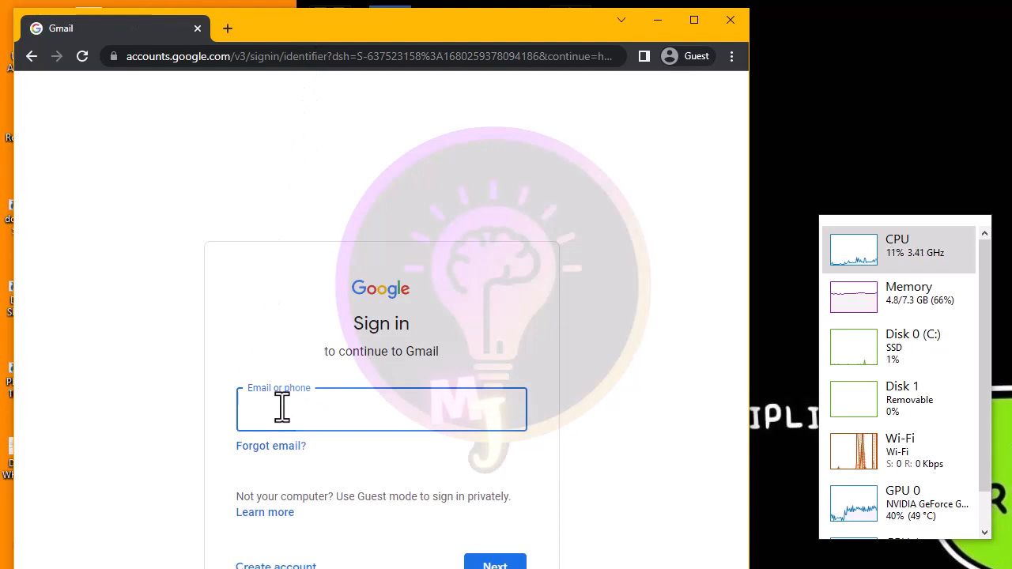
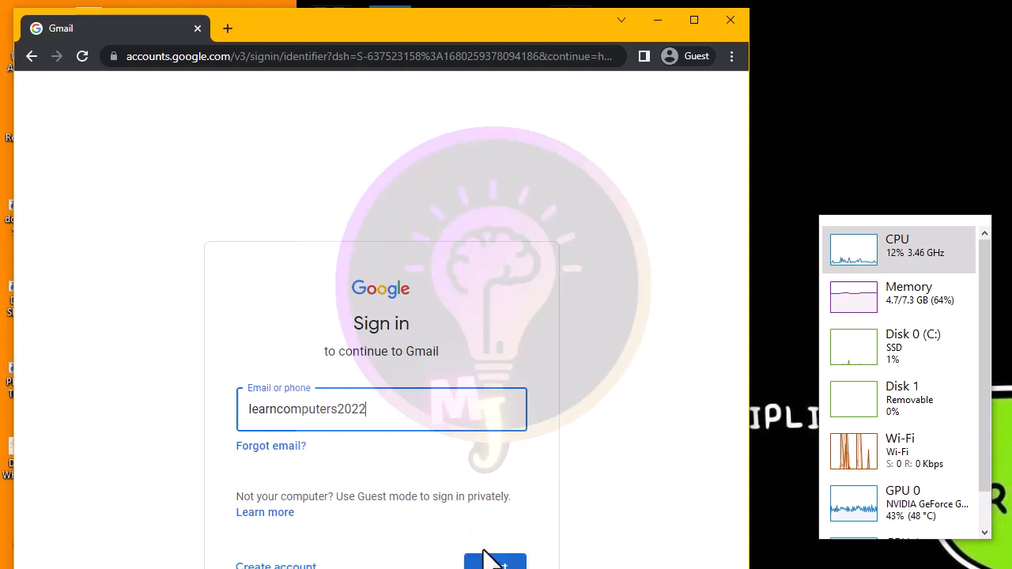
- Sign in with the account's e-mail address and password to reach the Inbox
{"action": "left_click", "coordinate": [497, 562]}
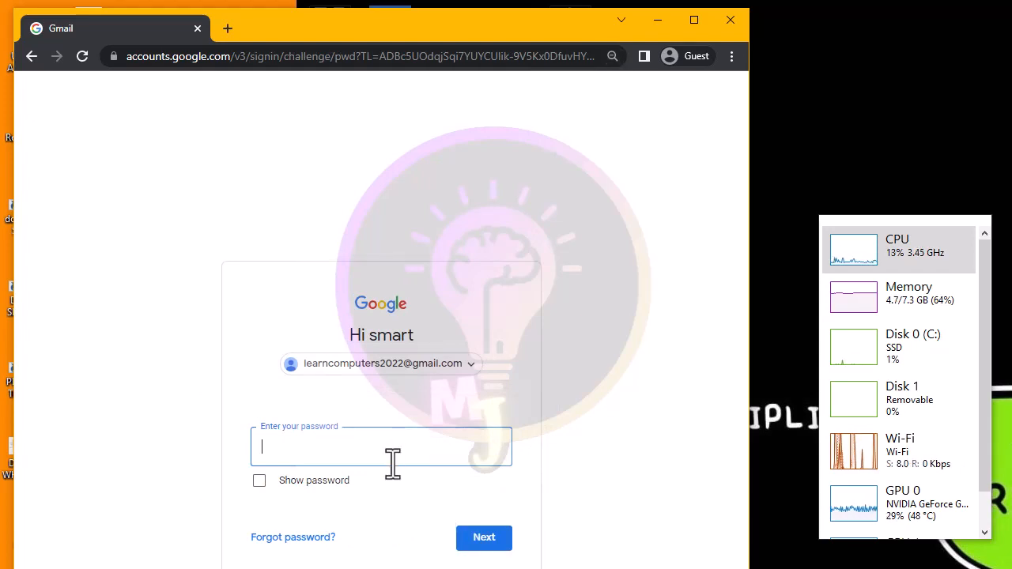
{"action": "type", "text": "••••"}
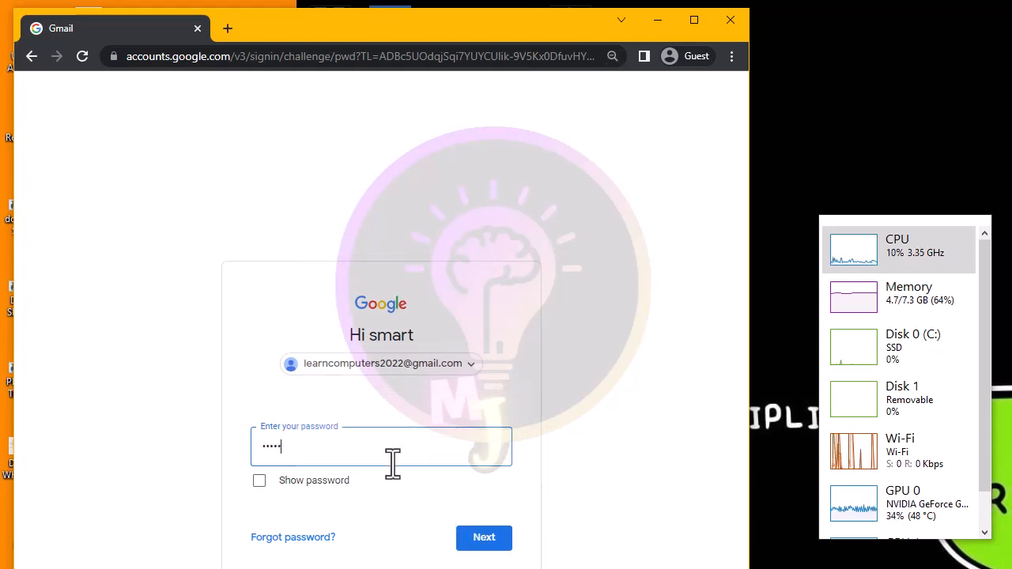
{"action": "type", "text": "••"}
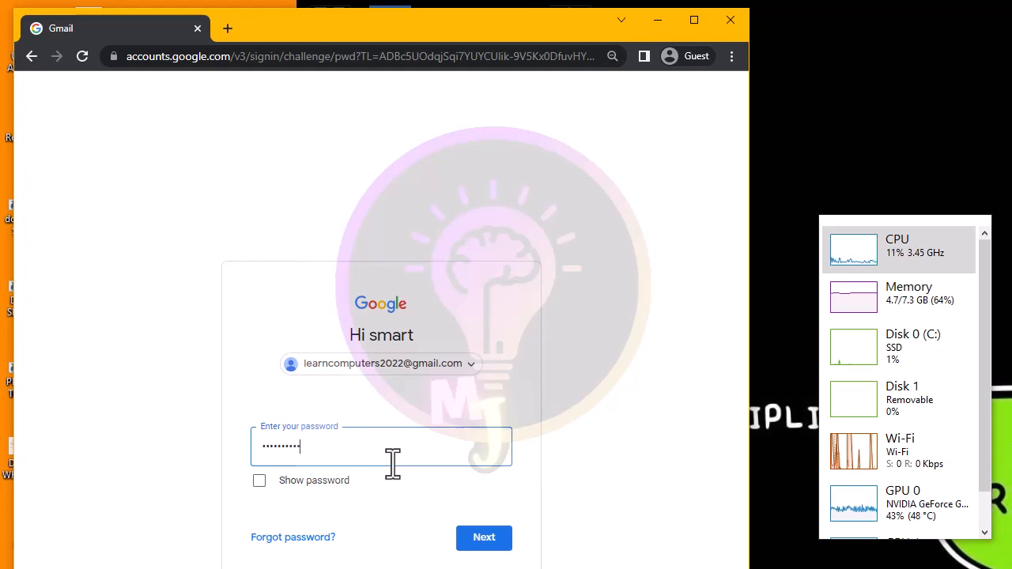
{"action": "left_click", "coordinate": [486, 544]}
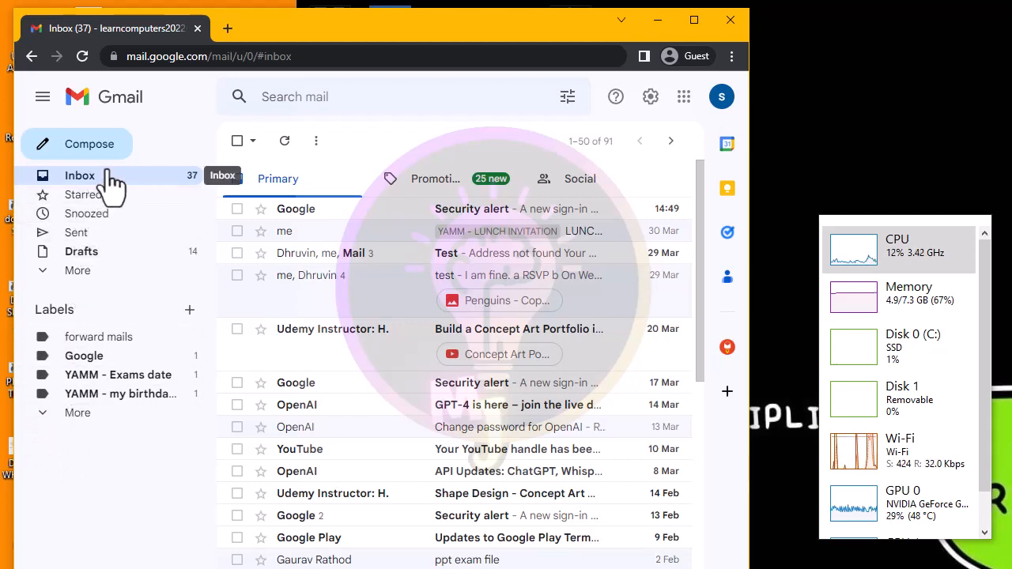
- Expand More in the sidebar to list all folders and widen the browser window
{"action": "left_click", "coordinate": [77, 272]}
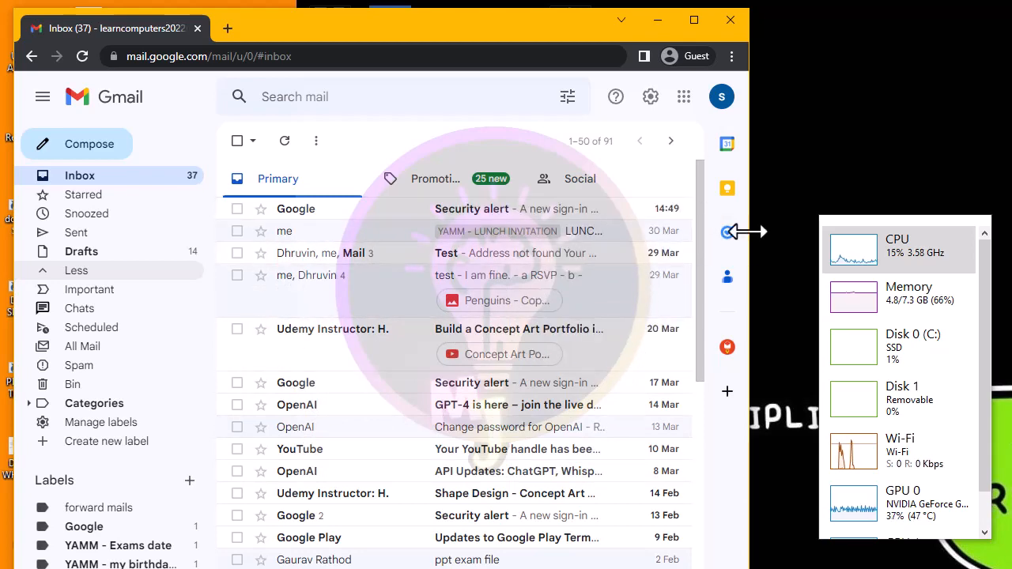
{"action": "left_click_drag", "start_coordinate": [748, 232], "coordinate": [1002, 231]}
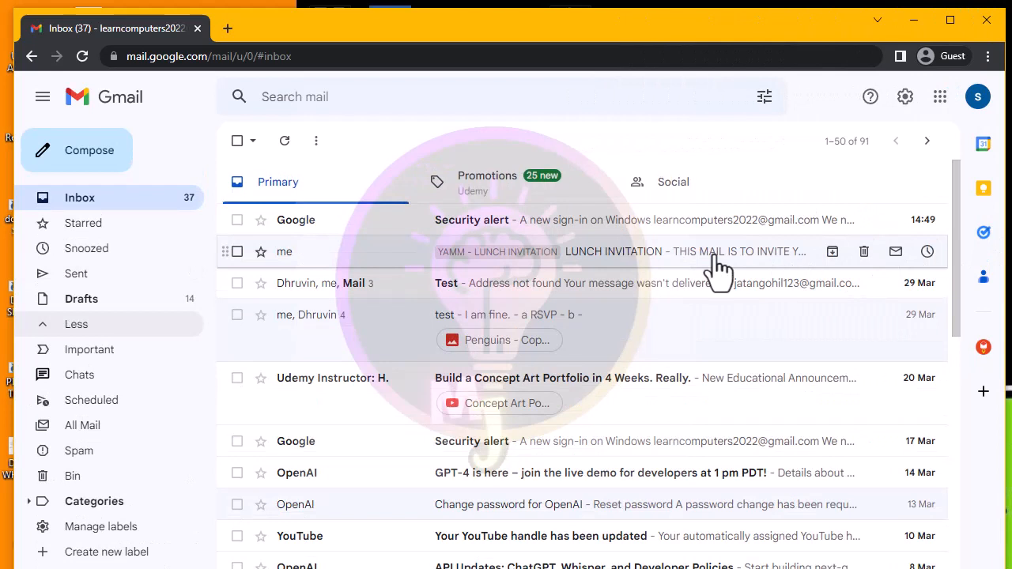
- Compose a new message and add the autocompleted contact as its recipient
{"action": "left_click", "coordinate": [73, 161]}
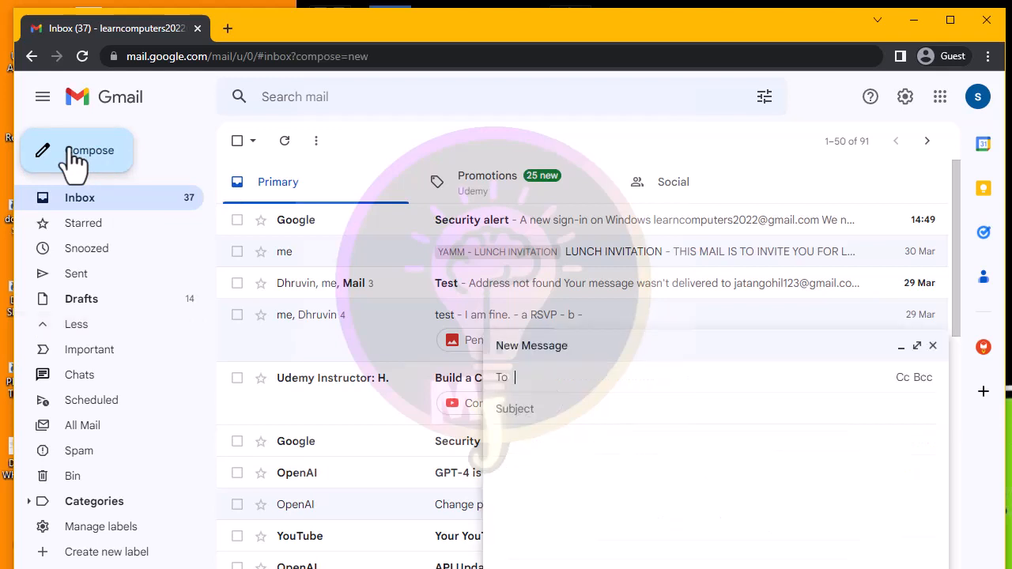
{"action": "left_click", "coordinate": [613, 354]}
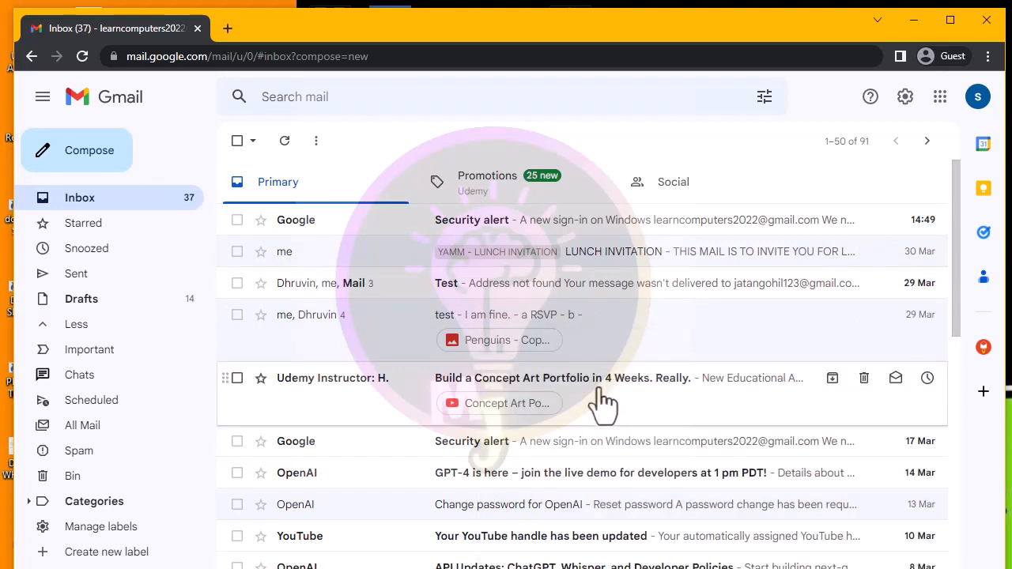
{"action": "left_click", "coordinate": [822, 567]}
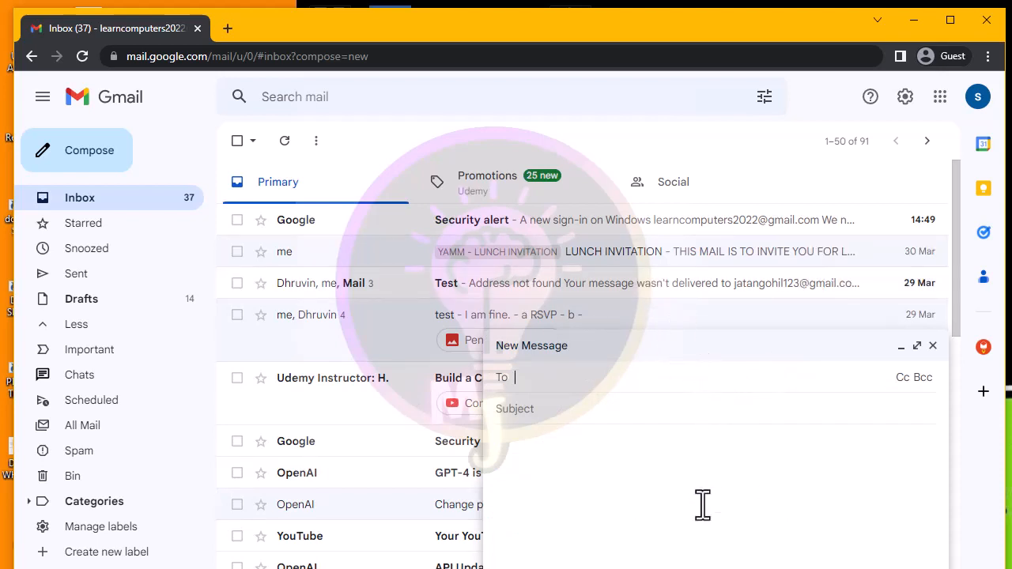
{"action": "left_click", "coordinate": [664, 492]}
{"action": "left_click", "coordinate": [611, 384]}
{"action": "type", "text": "indi"}
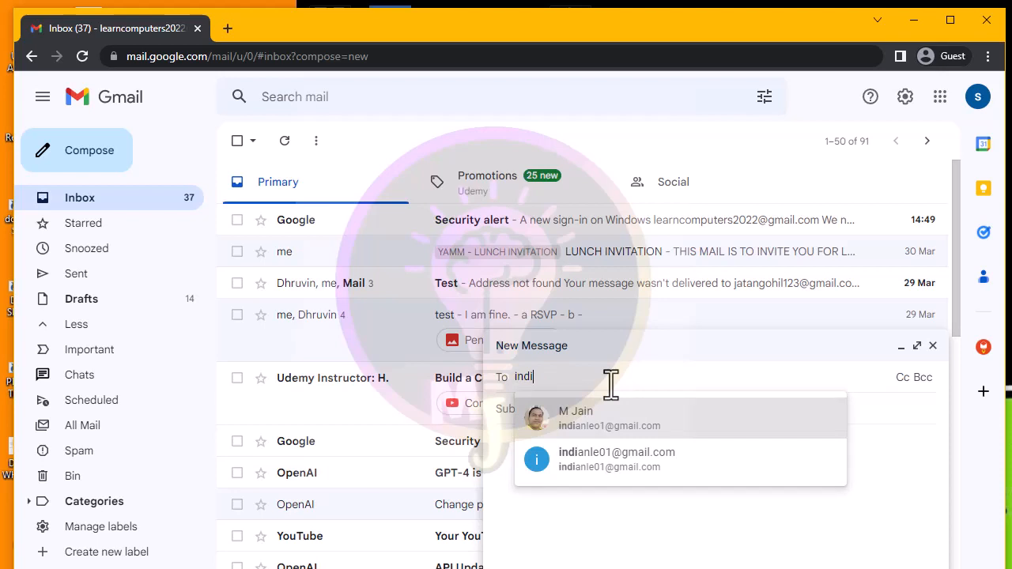
{"action": "left_click", "coordinate": [592, 422]}
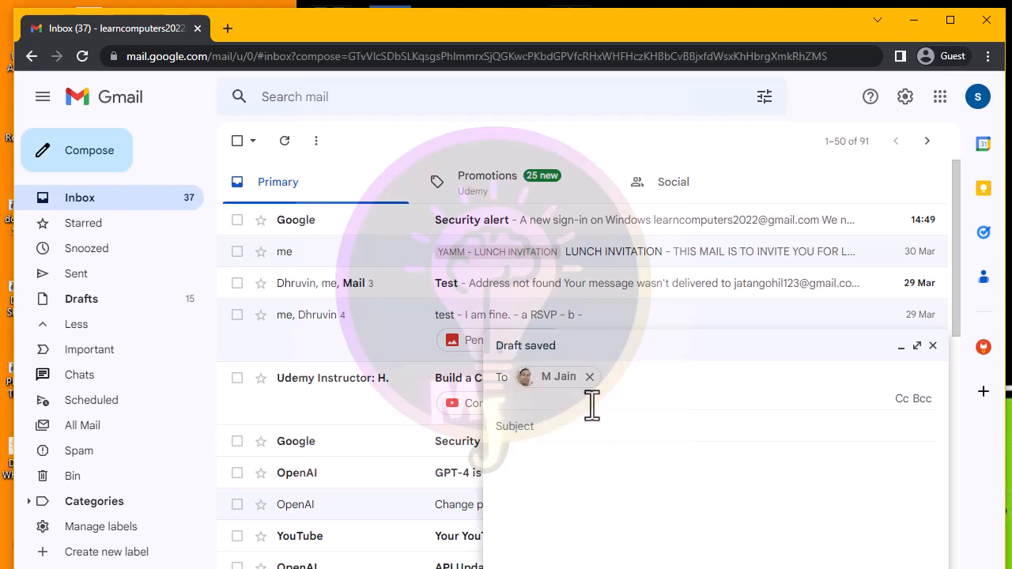
- Give the draft the subject 'test' and begin typing the body
{"action": "left_click", "coordinate": [593, 425]}
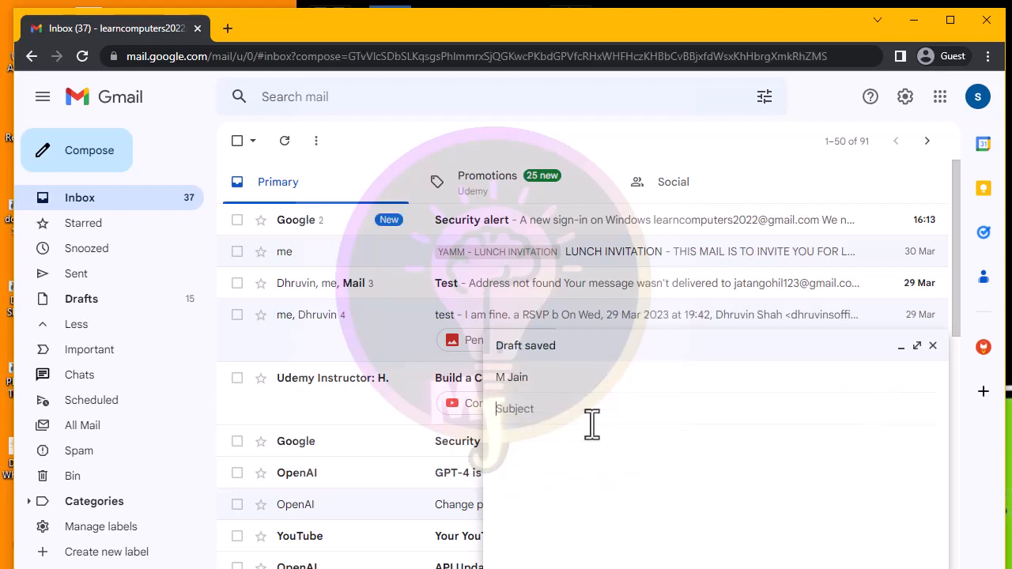
{"action": "type", "text": "test"}
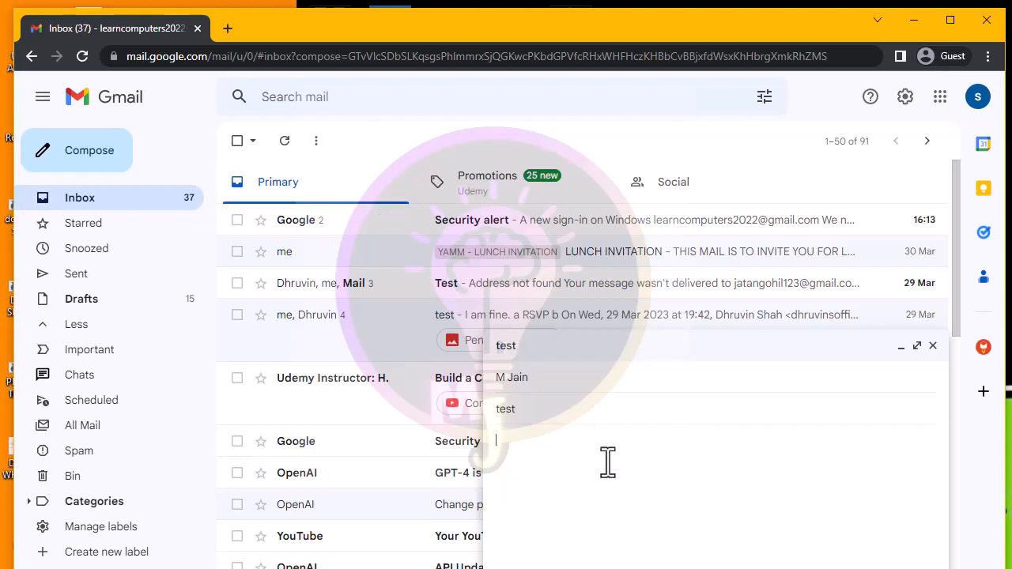
{"action": "left_click", "coordinate": [606, 463]}
{"action": "type", "text": "this asi"}
- Correct the typos so the body reads 'this is a test mail.', then select the recipient
{"action": "key", "text": "BackSpace"}
{"action": "type", "text": "is a rest ma"}
{"action": "key", "text": "Left"}
{"action": "key", "text": "Left"}
{"action": "key", "text": "Left"}
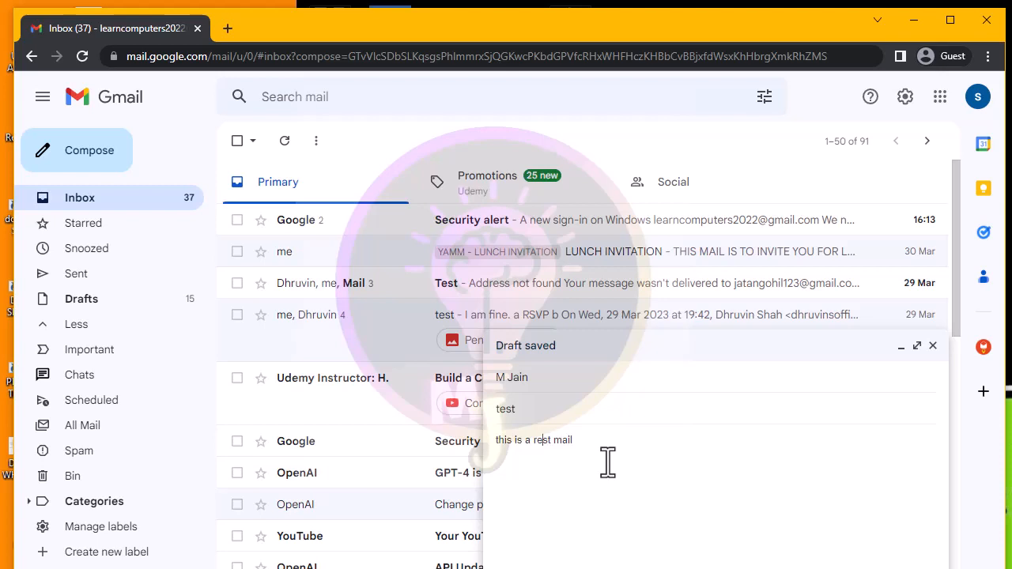
{"action": "key", "text": "BackSpace"}
{"action": "type", "text": "t"}
{"action": "left_click", "coordinate": [603, 436]}
{"action": "type", "text": "."}
{"action": "left_click", "coordinate": [560, 384]}
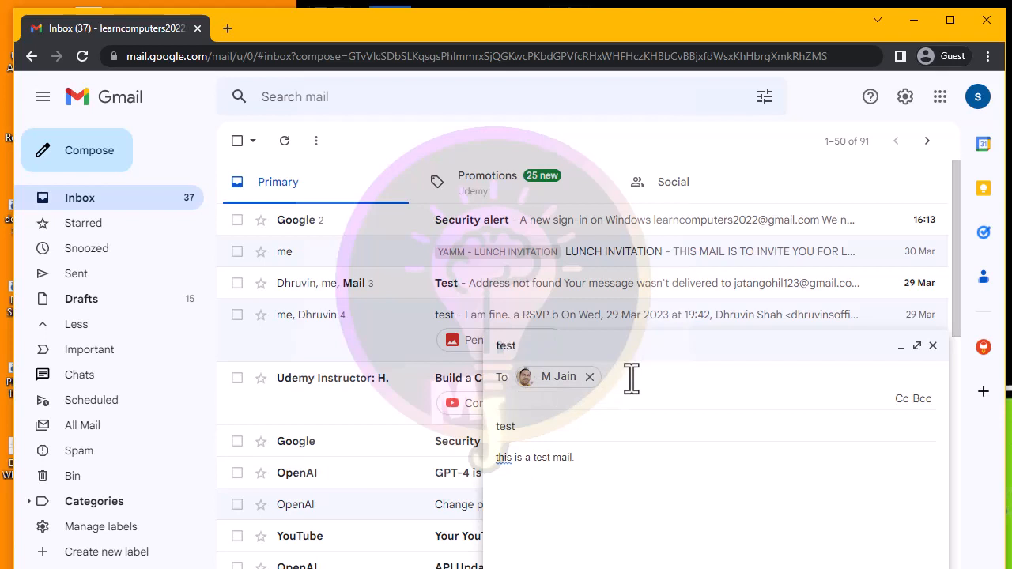
{"action": "left_click", "coordinate": [573, 383]}
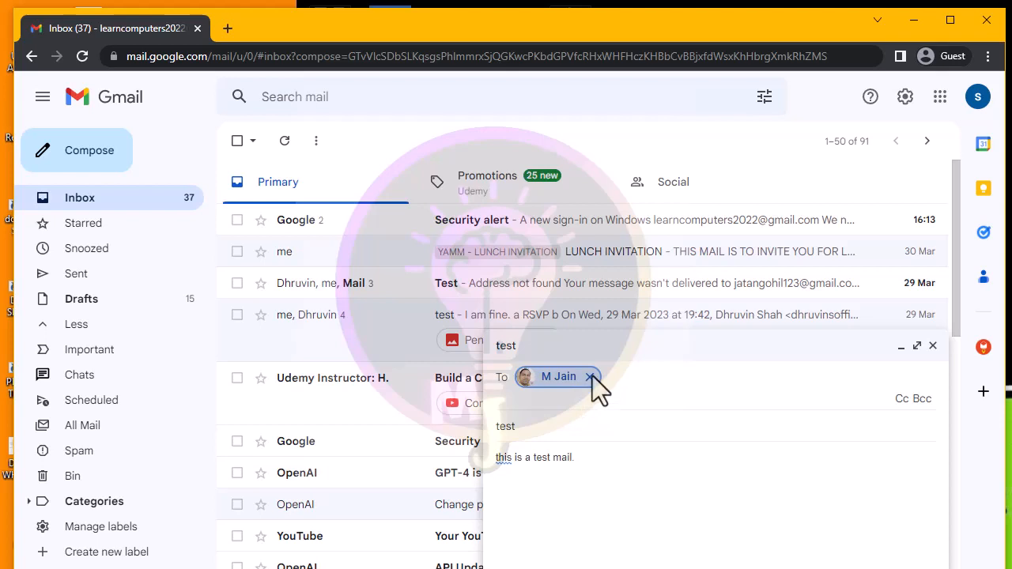
- Replace the recipient with the contact's full e-mail address, confirmed as a chip
{"action": "left_click", "coordinate": [591, 376]}
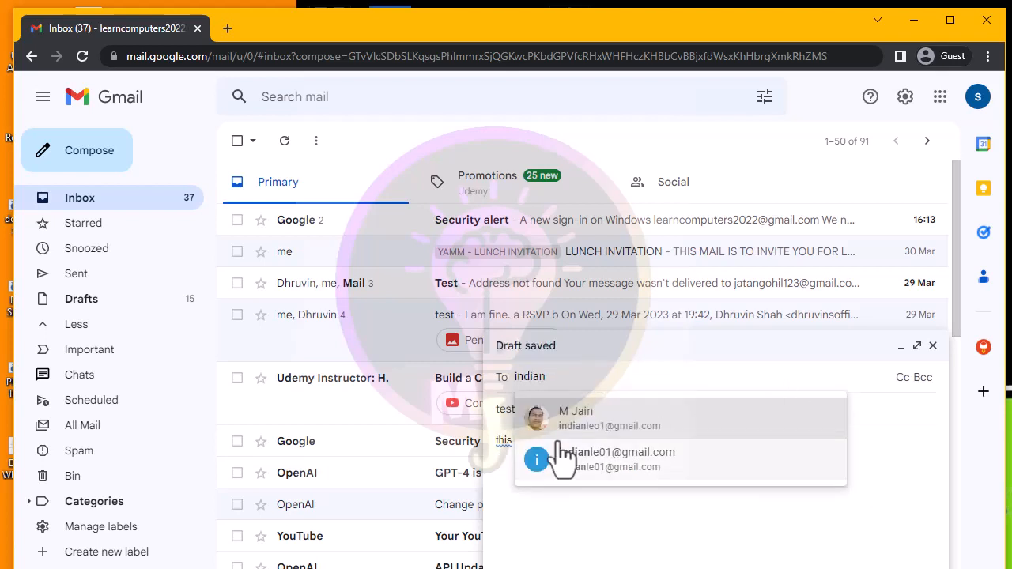
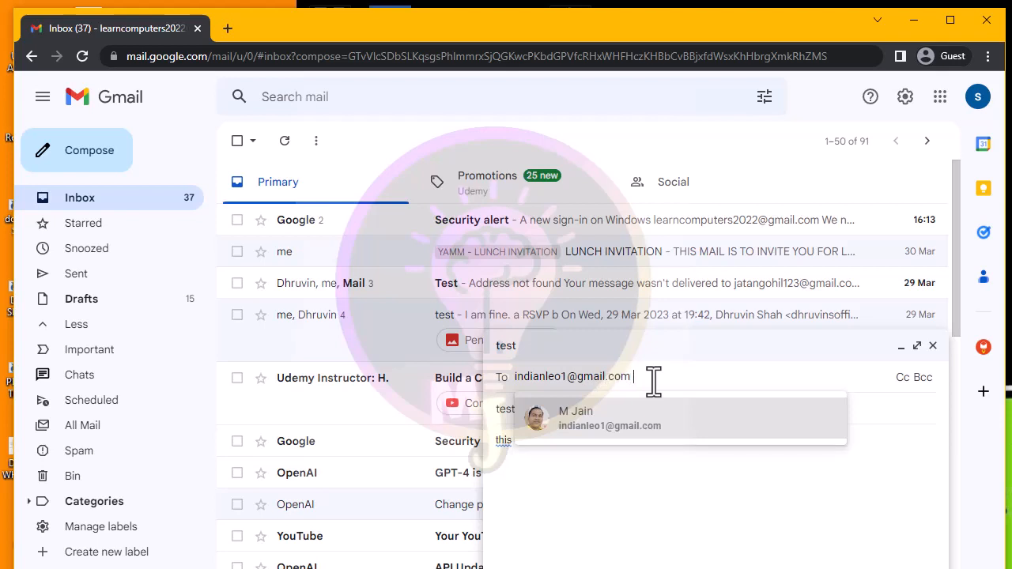
{"action": "key", "text": "Return"}
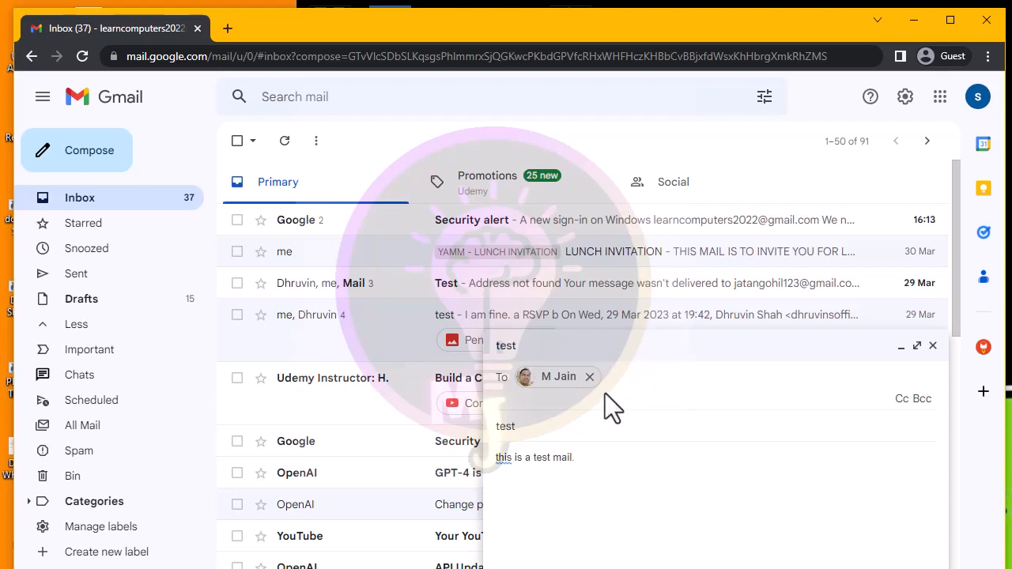
{"action": "left_click", "coordinate": [545, 423]}
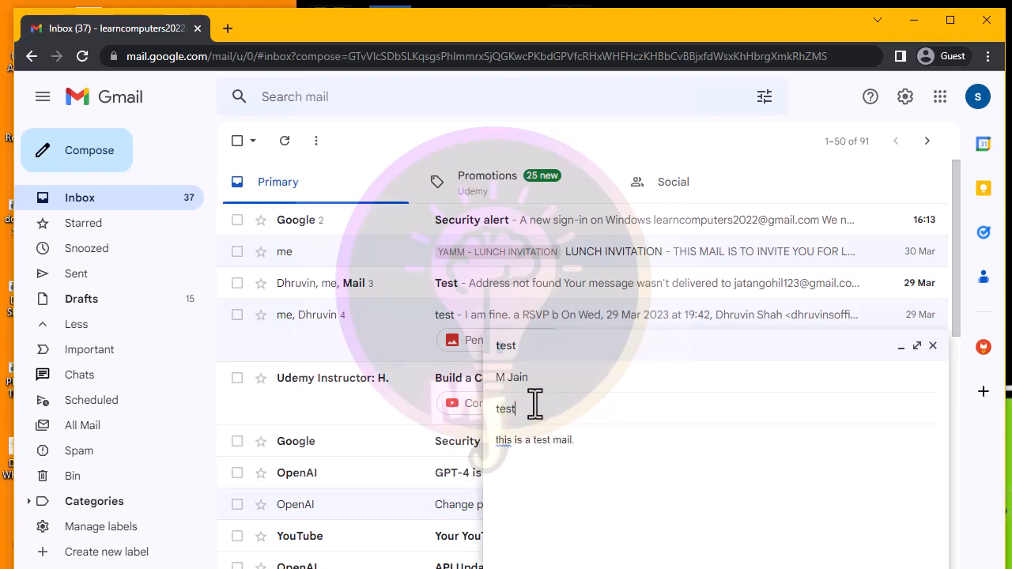
{"action": "left_click", "coordinate": [605, 453]}
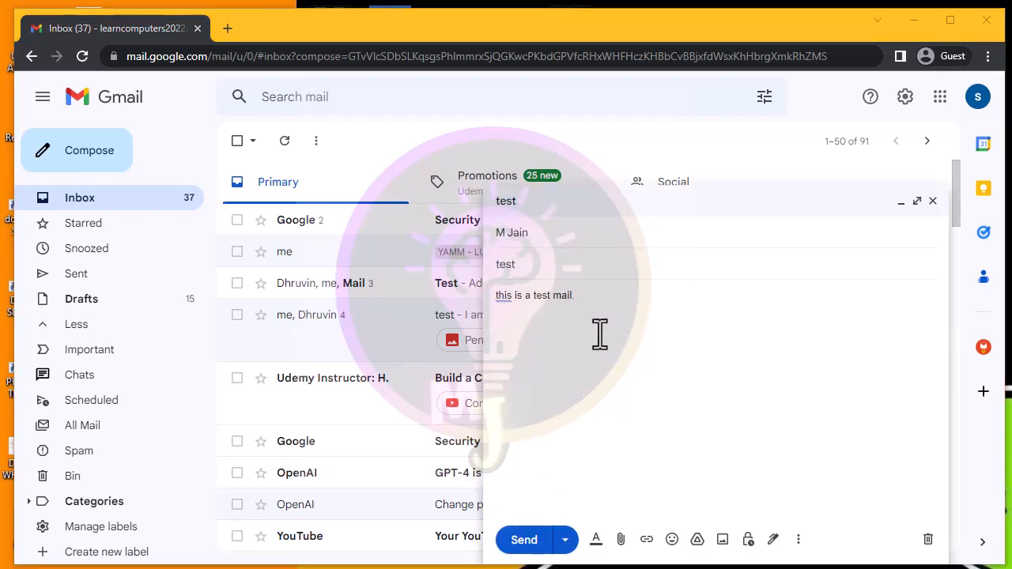
- Send the 'test' mail and switch to the recipient's Gmail window in Firefox
{"action": "left_click", "coordinate": [525, 540]}
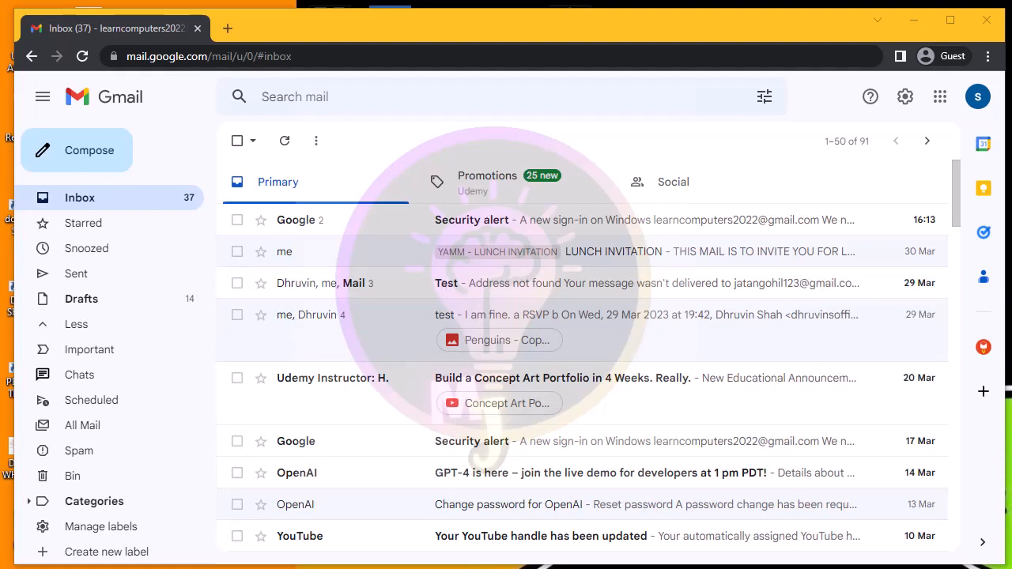
{"action": "key", "text": "alt+Tab"}
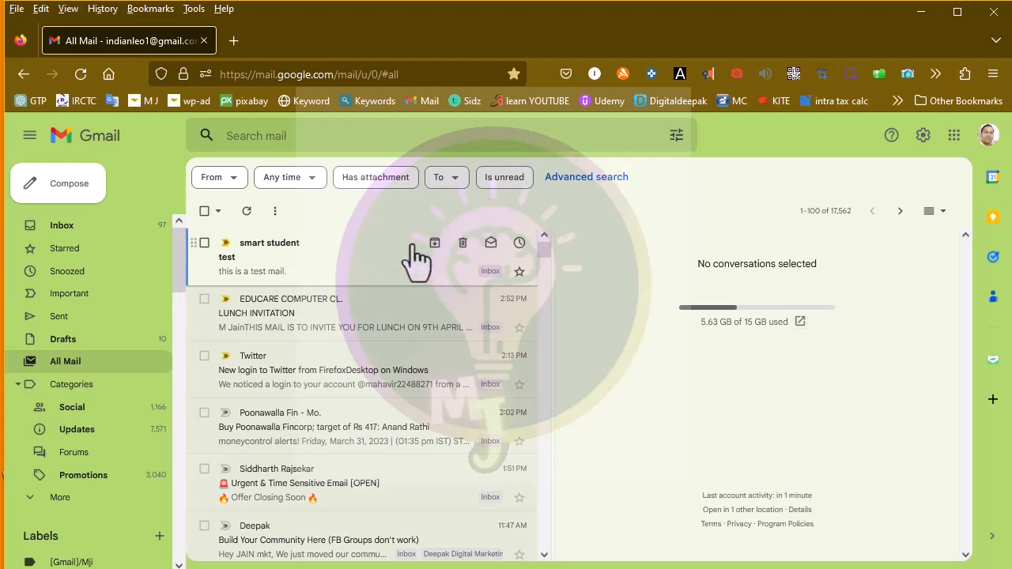
- Open the received 'test' mail and expand its sender and delivery details
{"action": "left_click", "coordinate": [338, 270]}
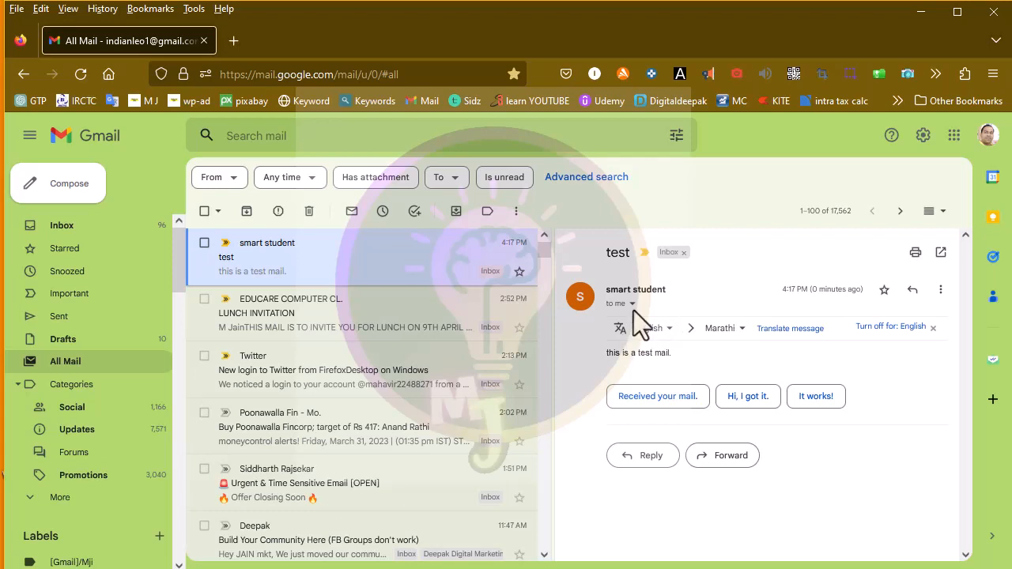
{"action": "left_click", "coordinate": [633, 303]}
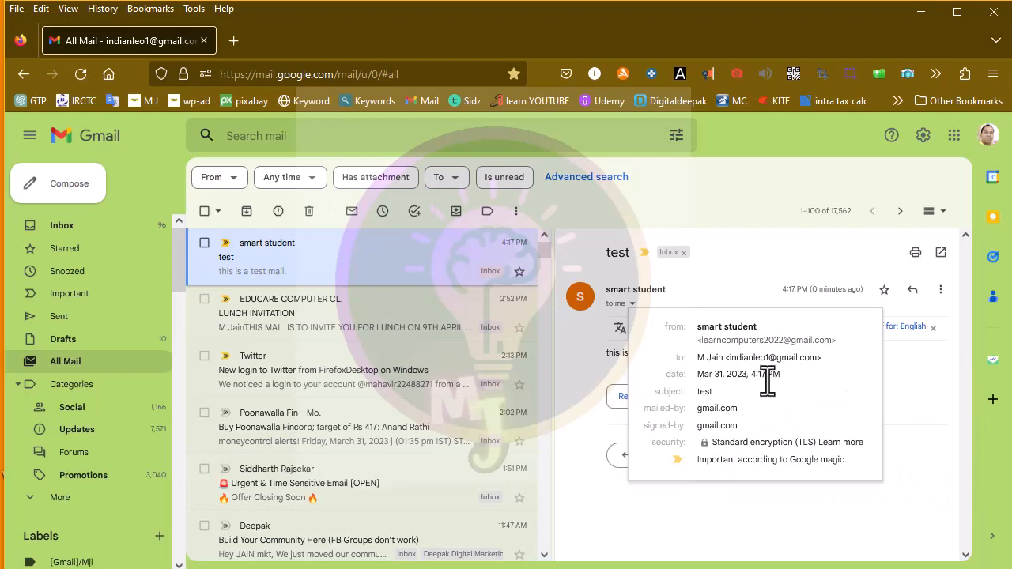
- Dismiss the details popup to show the 'test' mail's body again
{"action": "left_click", "coordinate": [709, 506]}
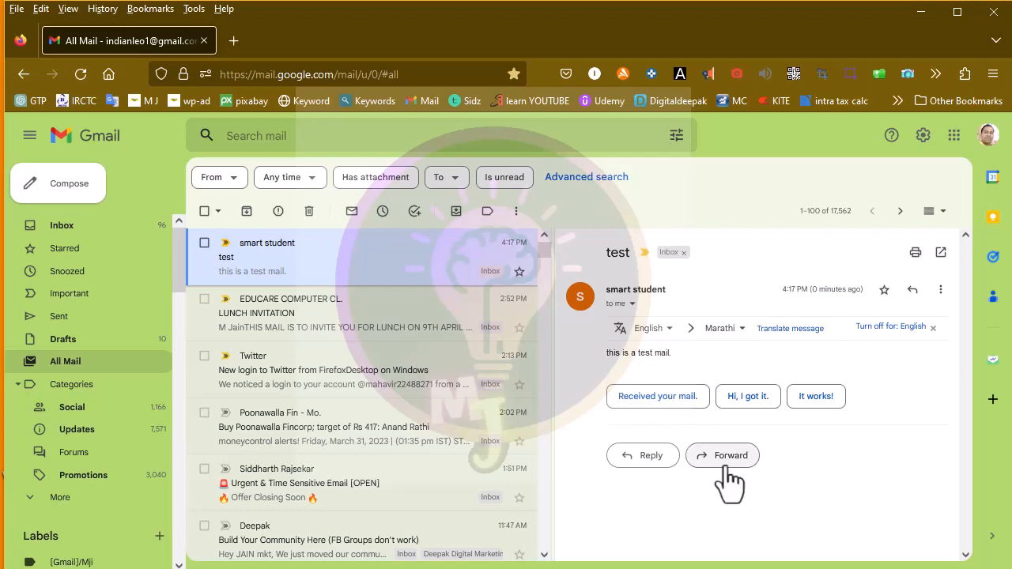
- Reply to the test mail with 'ok. got it' and send it
{"action": "left_click", "coordinate": [639, 457]}
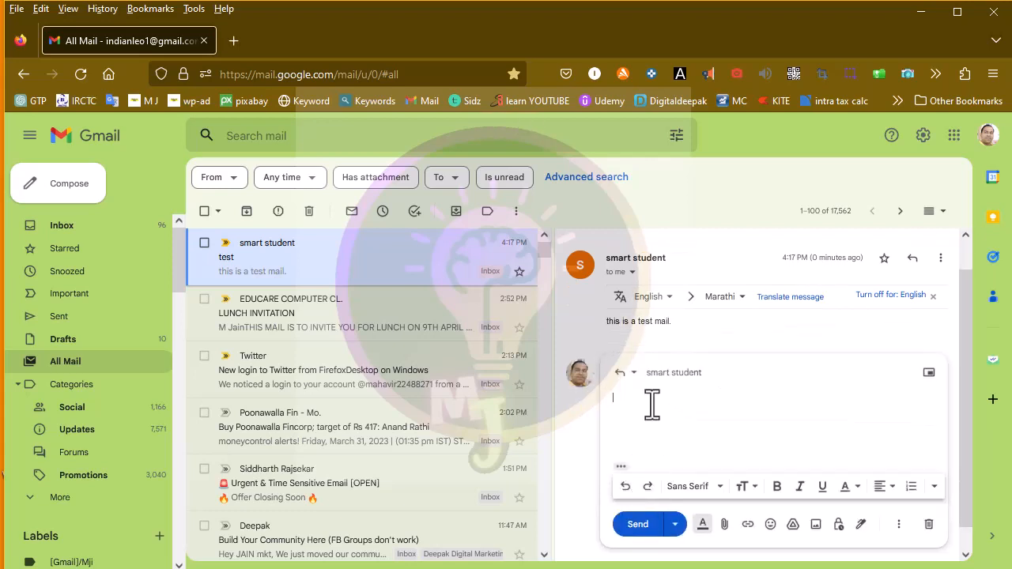
{"action": "type", "text": "ok. got it."}
{"action": "left_click", "coordinate": [637, 524]}
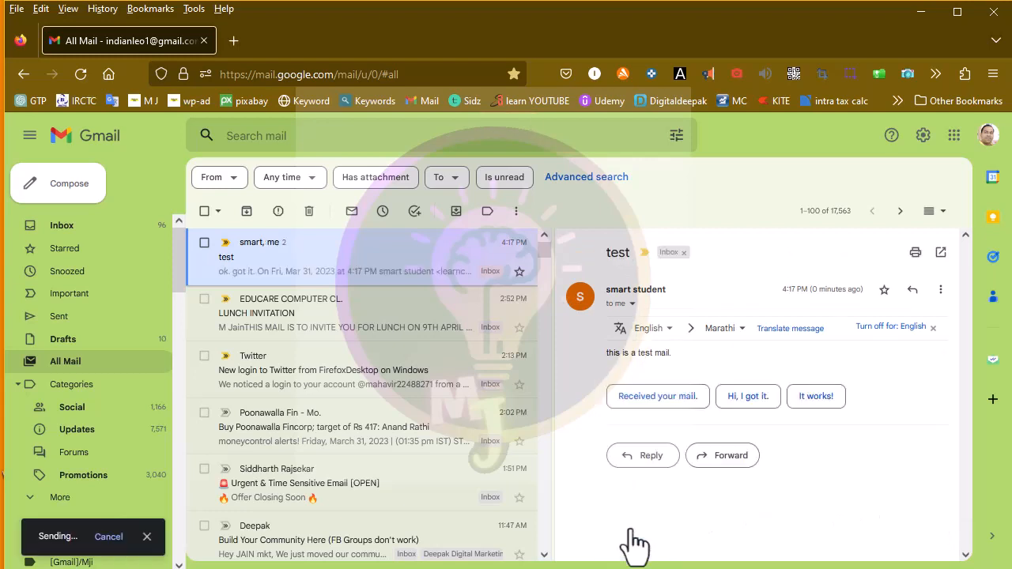
- Compose a new mail to the suggested sender contact, subject 'please come for the birthday party'
{"action": "left_click", "coordinate": [71, 185]}
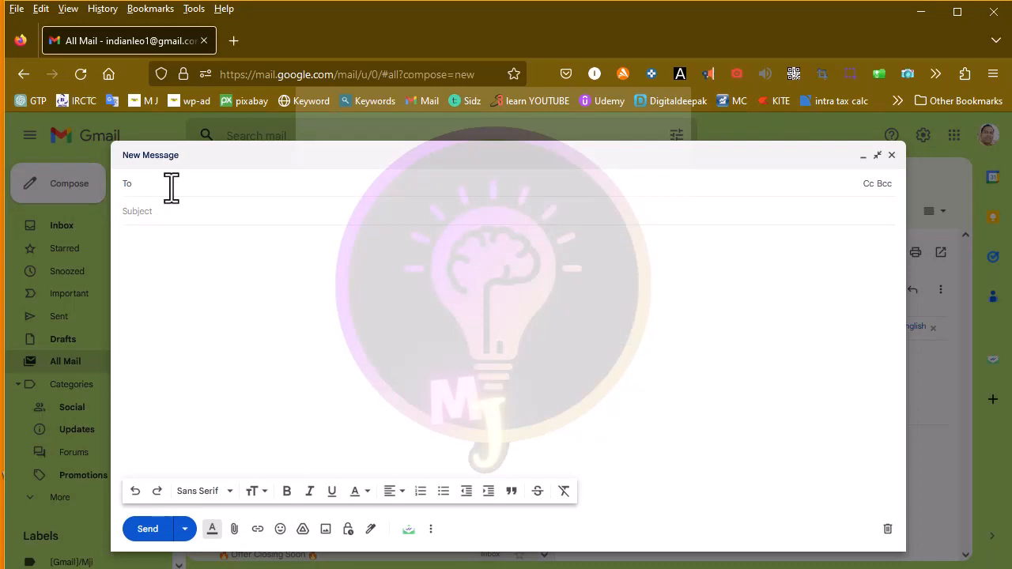
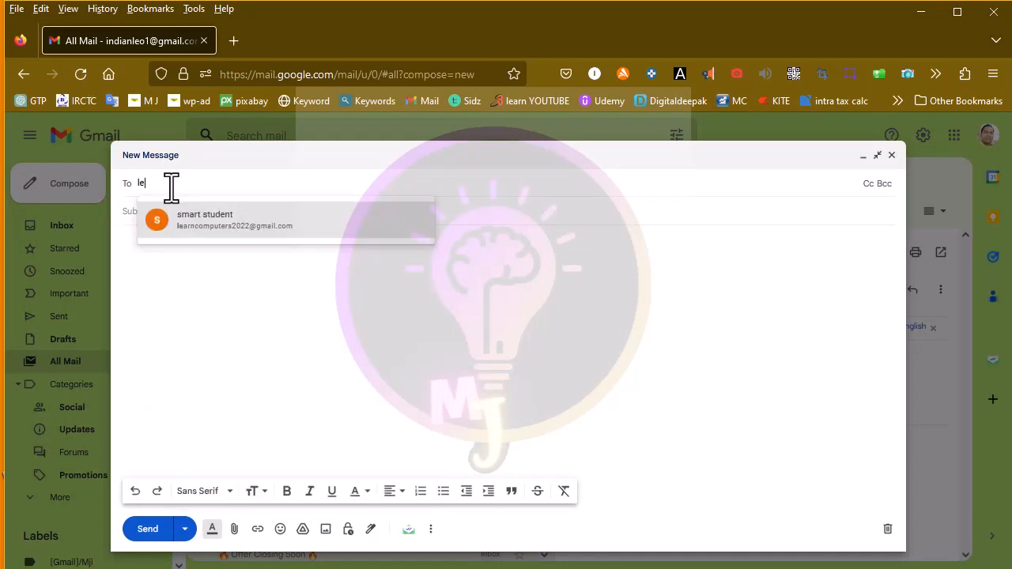
{"action": "left_click", "coordinate": [290, 225]}
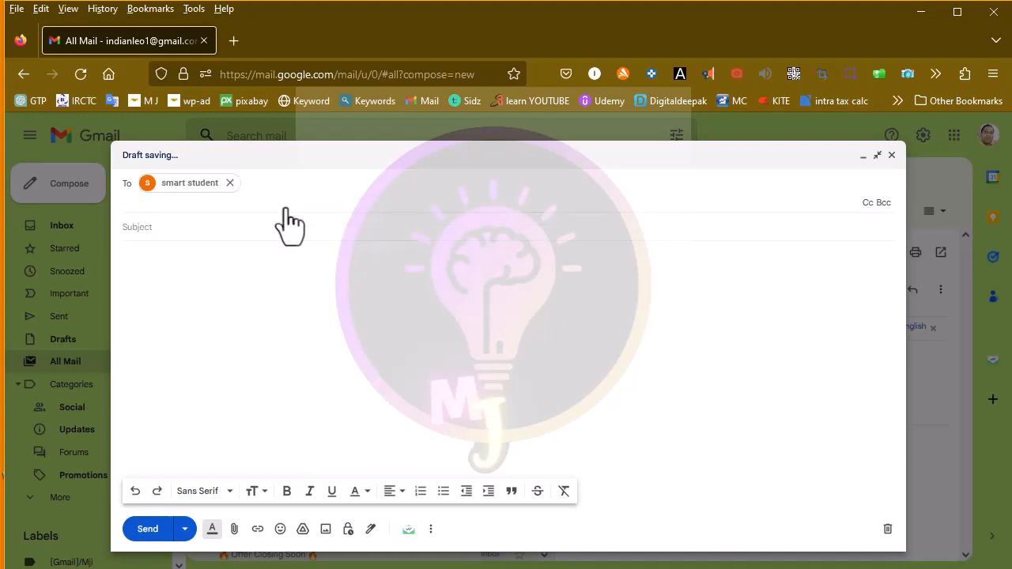
{"action": "left_click", "coordinate": [212, 231]}
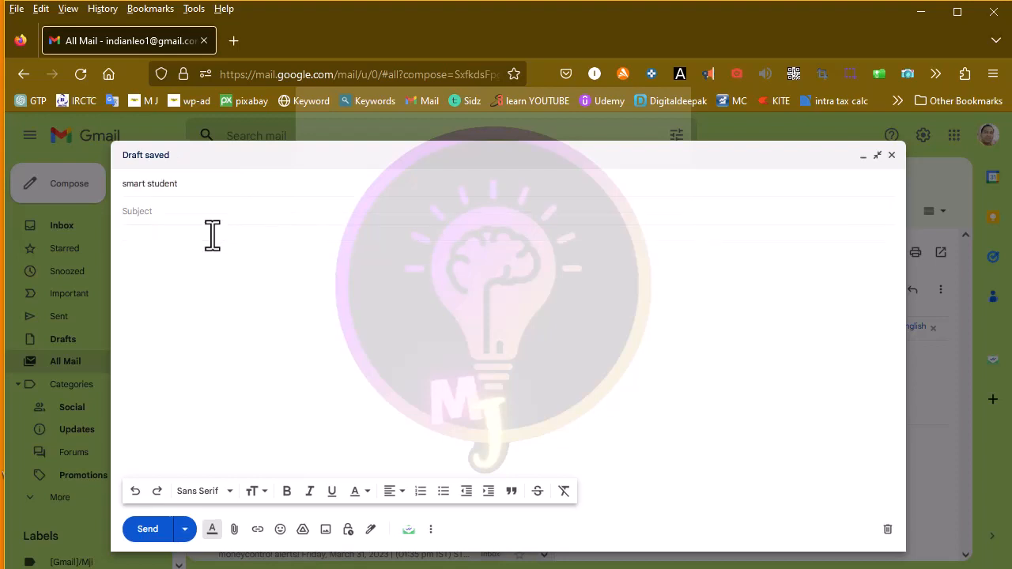
{"action": "type", "text": "please come for the b"}
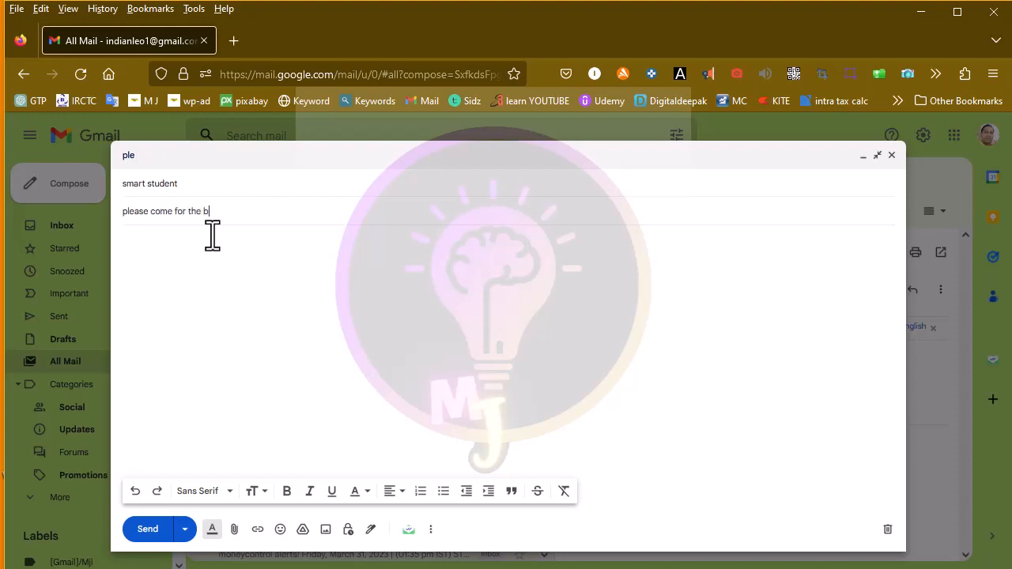
{"action": "type", "text": "irthday party"}
{"action": "left_click", "coordinate": [230, 255]}
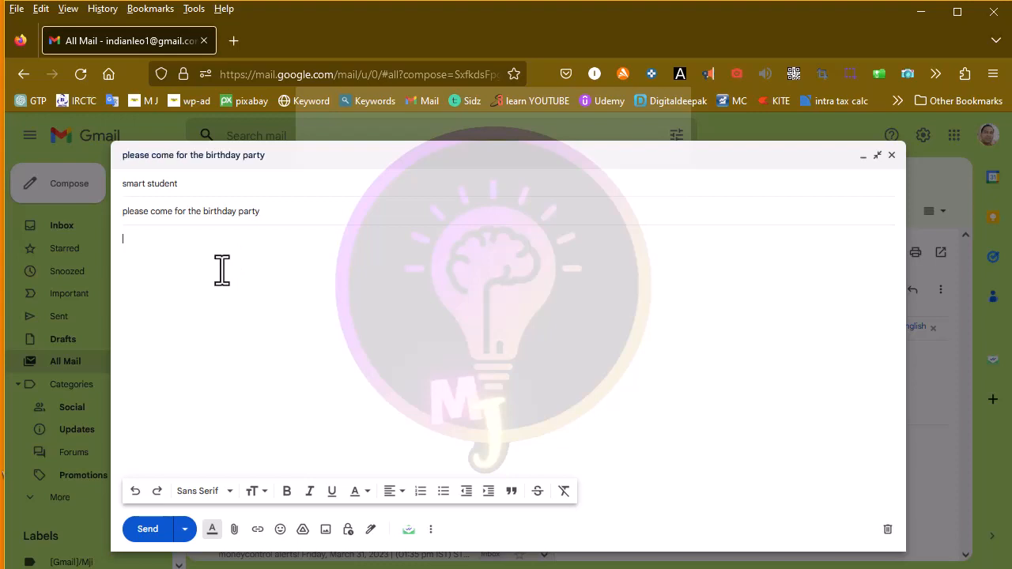
- Write the line 'BIRTHDAY PARTY.' in the body and set it to Tahoma, size Huge
{"action": "type", "text": "BIRTHDAY PATR"}
{"action": "key", "text": "BackSpace"}
{"action": "key", "text": "BackSpace"}
{"action": "left_click_drag", "start_coordinate": [215, 240], "coordinate": [121, 250]}
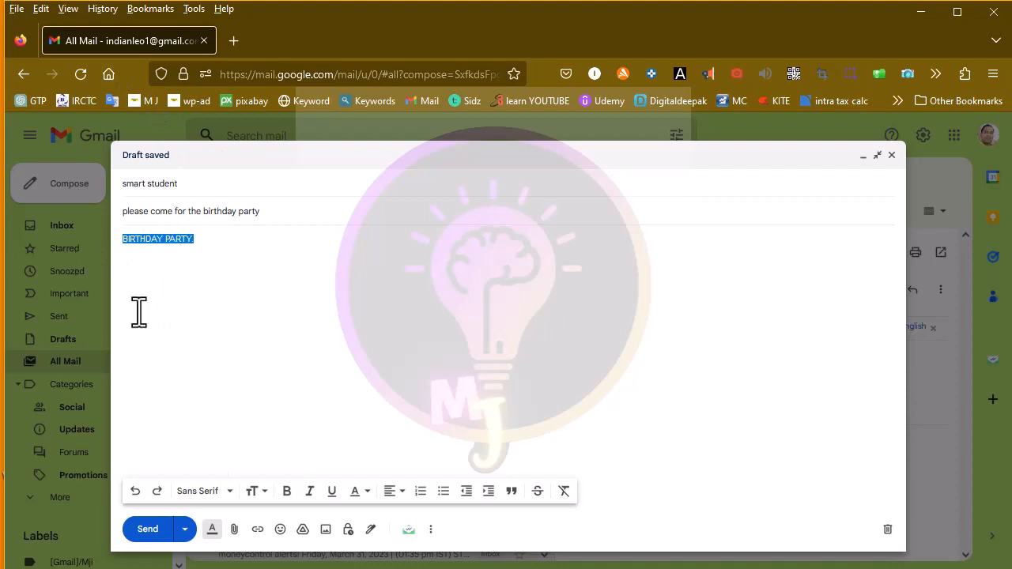
{"action": "left_click", "coordinate": [208, 494]}
{"action": "left_click", "coordinate": [222, 425]}
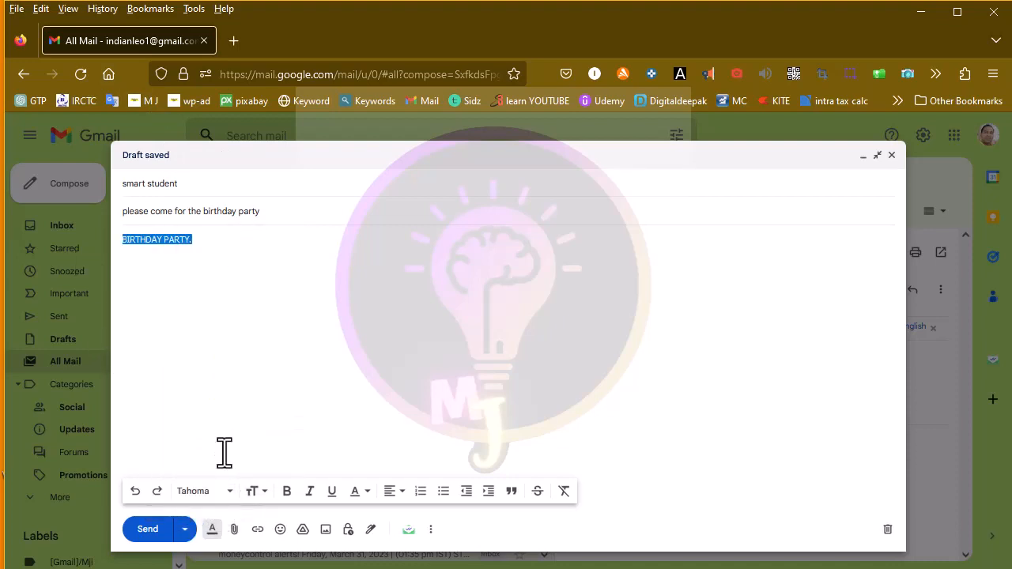
{"action": "left_click", "coordinate": [267, 497]}
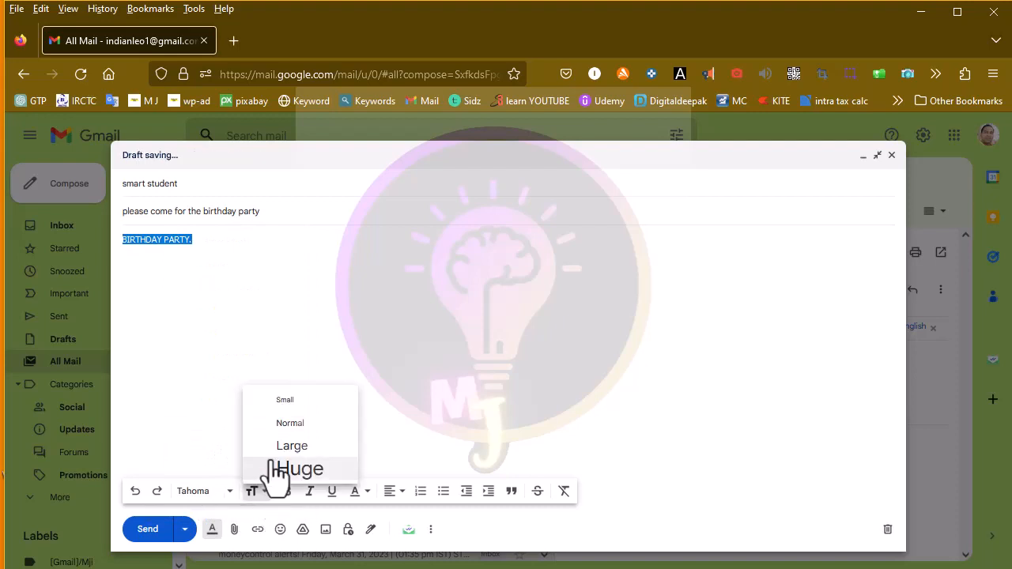
{"action": "left_click", "coordinate": [271, 469]}
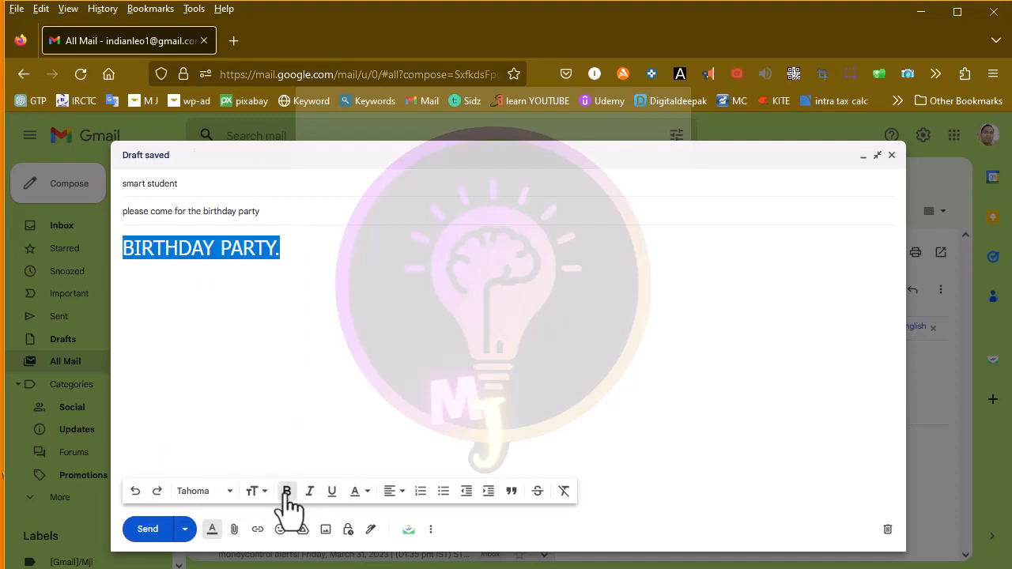
- Make the heading bold, underlined and magenta, and centre it
{"action": "left_click", "coordinate": [287, 491]}
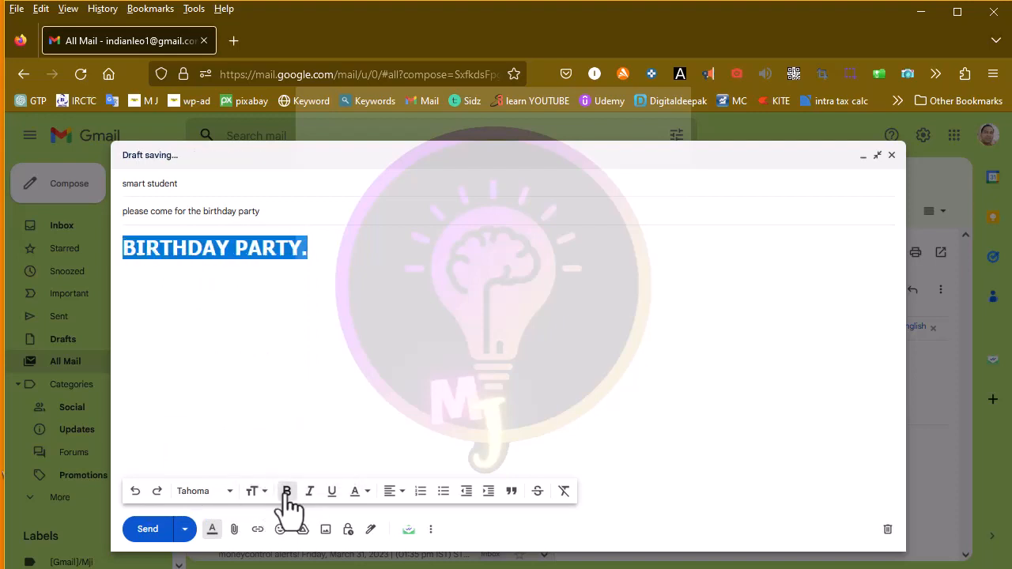
{"action": "left_click", "coordinate": [332, 492]}
{"action": "left_click", "coordinate": [363, 496]}
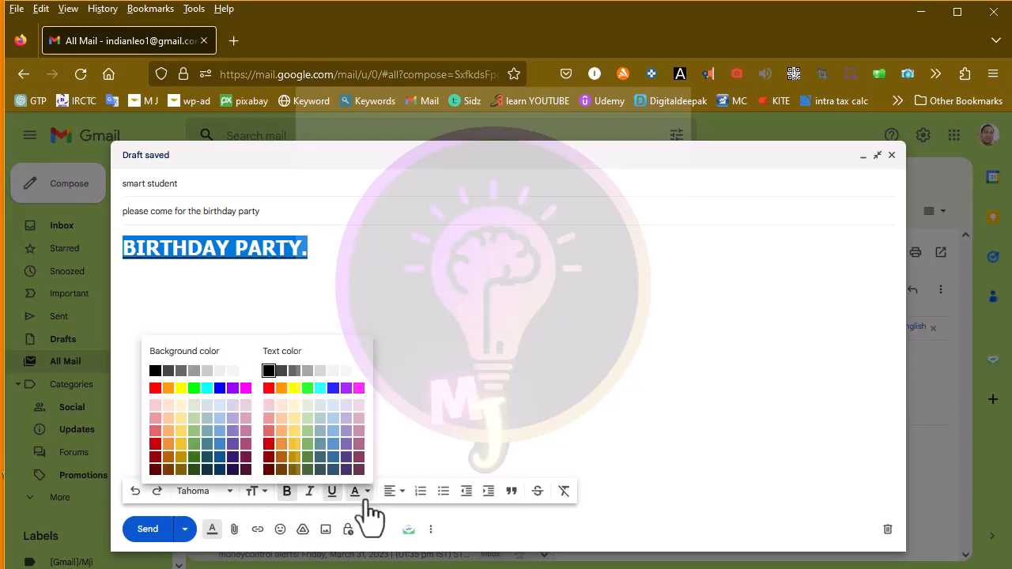
{"action": "left_click", "coordinate": [359, 387]}
{"action": "left_click", "coordinate": [375, 308]}
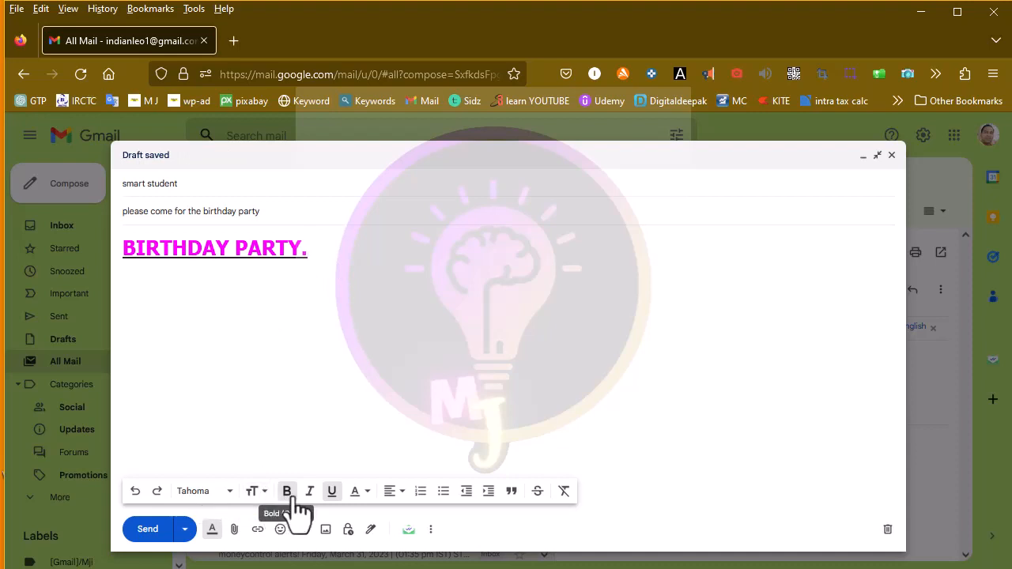
{"action": "left_click", "coordinate": [391, 491]}
{"action": "left_click", "coordinate": [398, 448]}
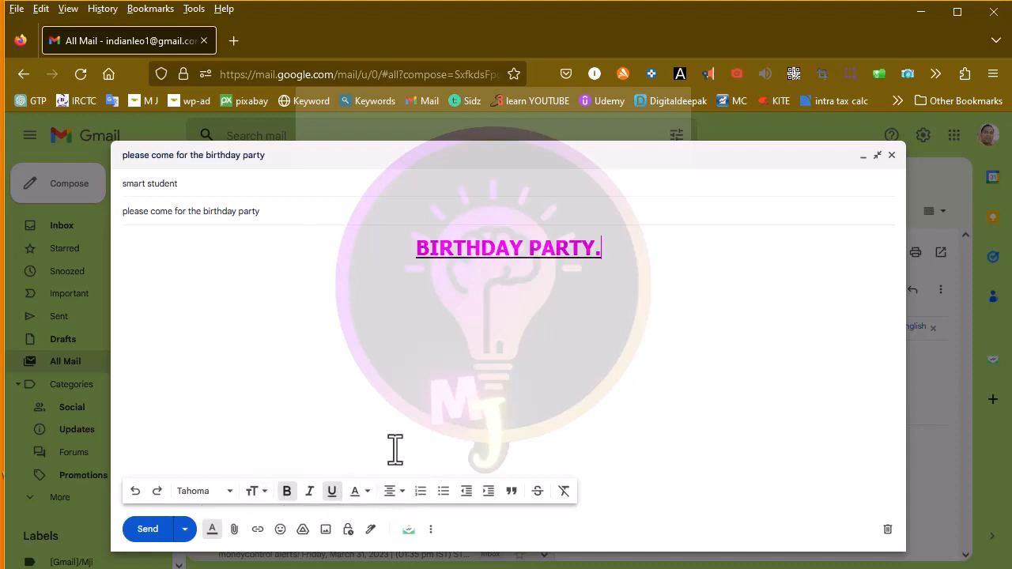
- Left-align the BIRTHDAY PARTY. heading and place the cursor on the line below it
{"action": "left_click", "coordinate": [386, 491]}
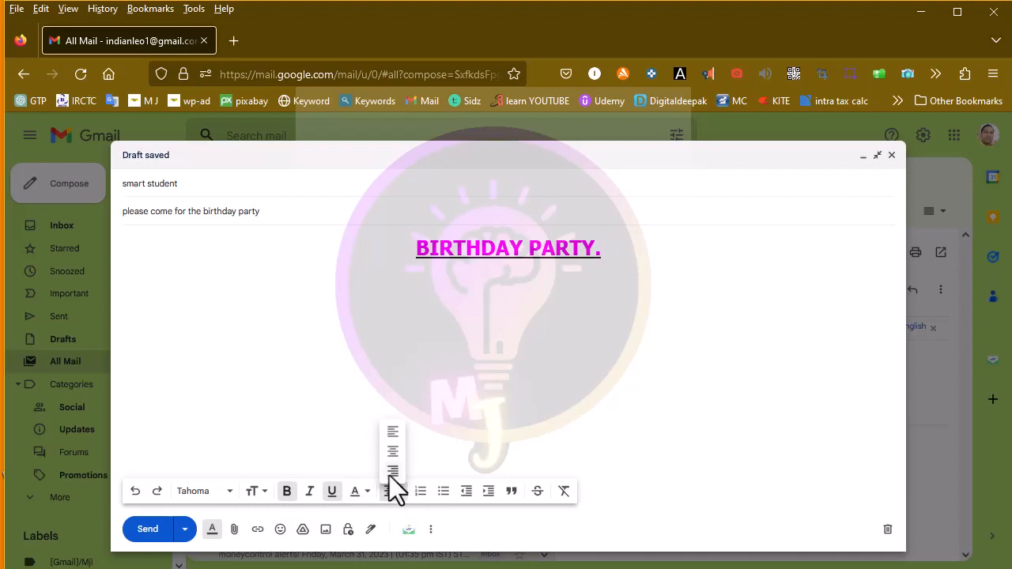
{"action": "left_click", "coordinate": [393, 472]}
{"action": "left_click", "coordinate": [391, 491]}
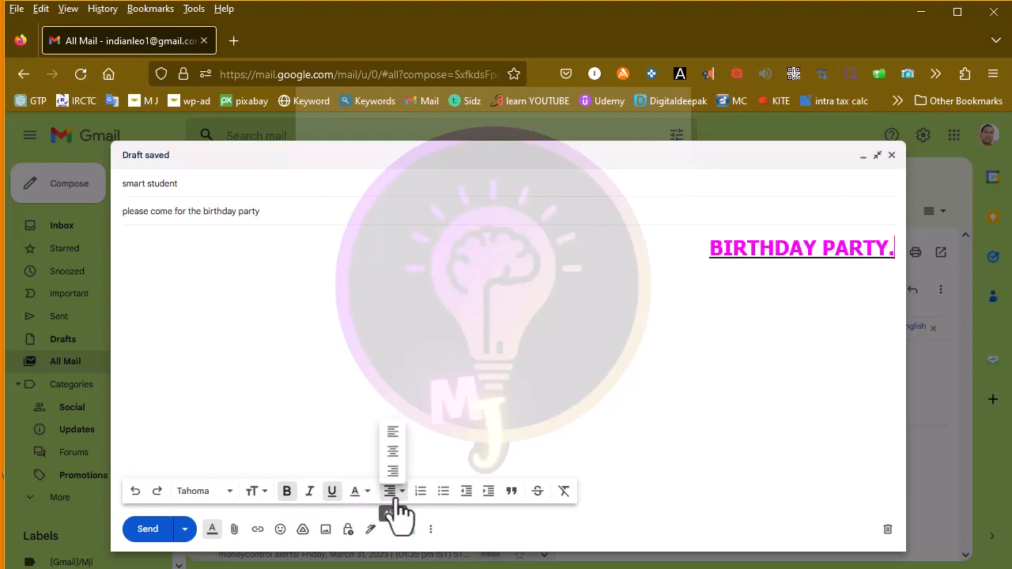
{"action": "left_click", "coordinate": [392, 433]}
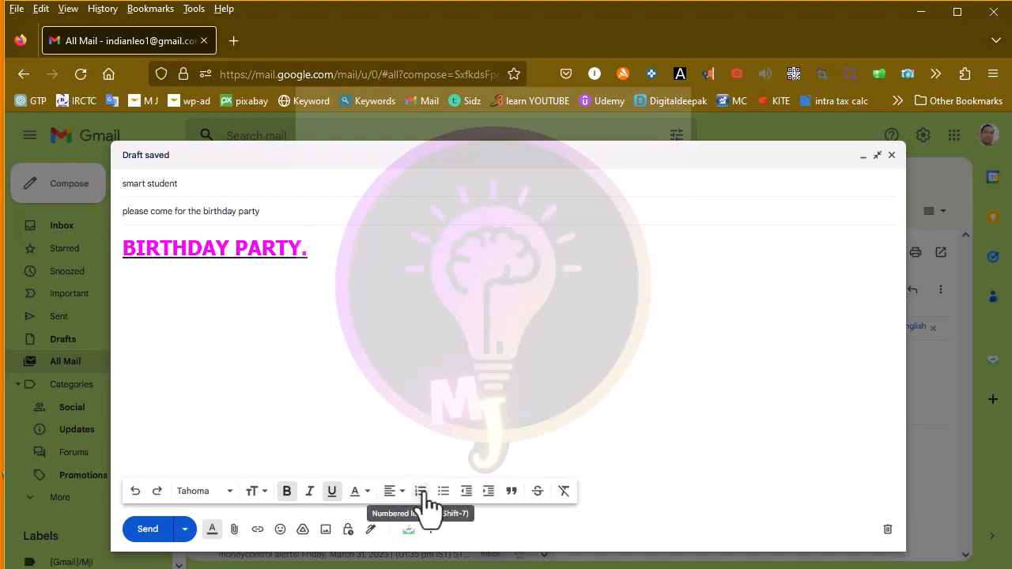
{"action": "left_click", "coordinate": [396, 326]}
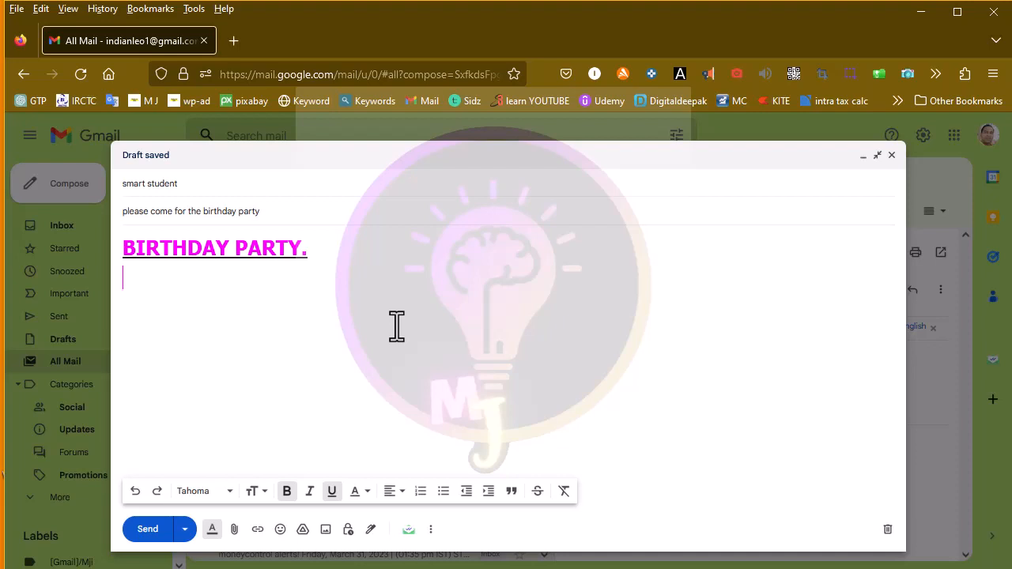
- Type R, F, G and T on four separate lines under the heading
{"action": "type", "text": "R"}
{"action": "key", "text": "Return"}
{"action": "type", "text": "F"}
{"action": "key", "text": "Return"}
{"action": "type", "text": "G"}
{"action": "key", "text": "Return"}
{"action": "type", "text": "T"}
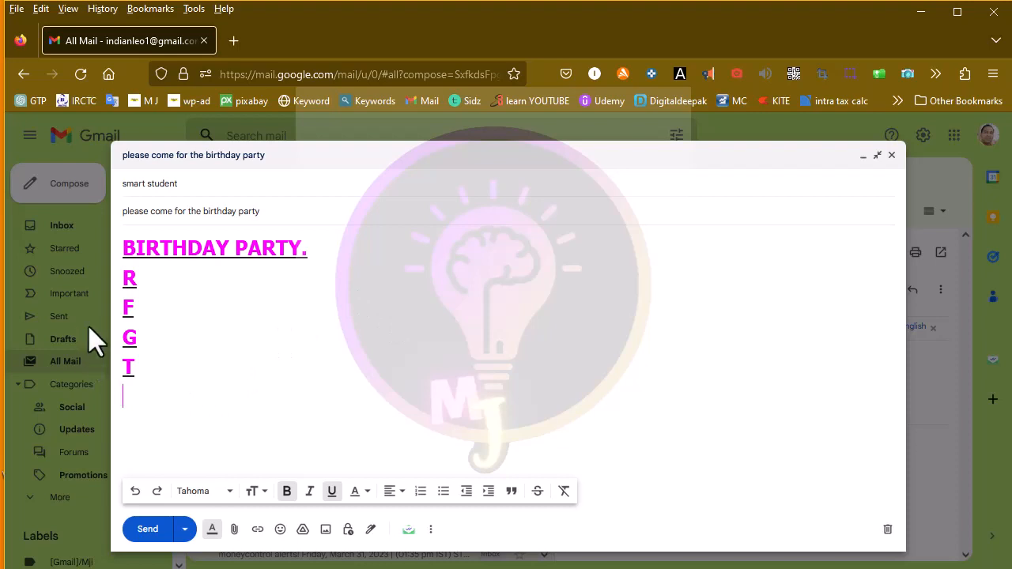
- Format the four lines as a bulleted list, after trying and removing numbering
{"action": "left_click_drag", "start_coordinate": [124, 277], "coordinate": [135, 376]}
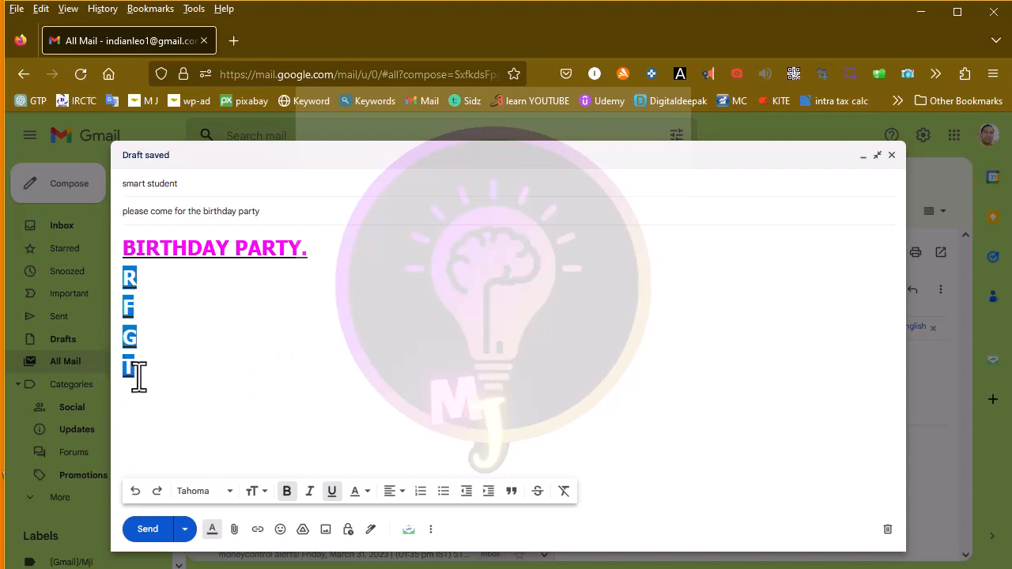
{"action": "left_click", "coordinate": [421, 491]}
{"action": "left_click", "coordinate": [424, 495]}
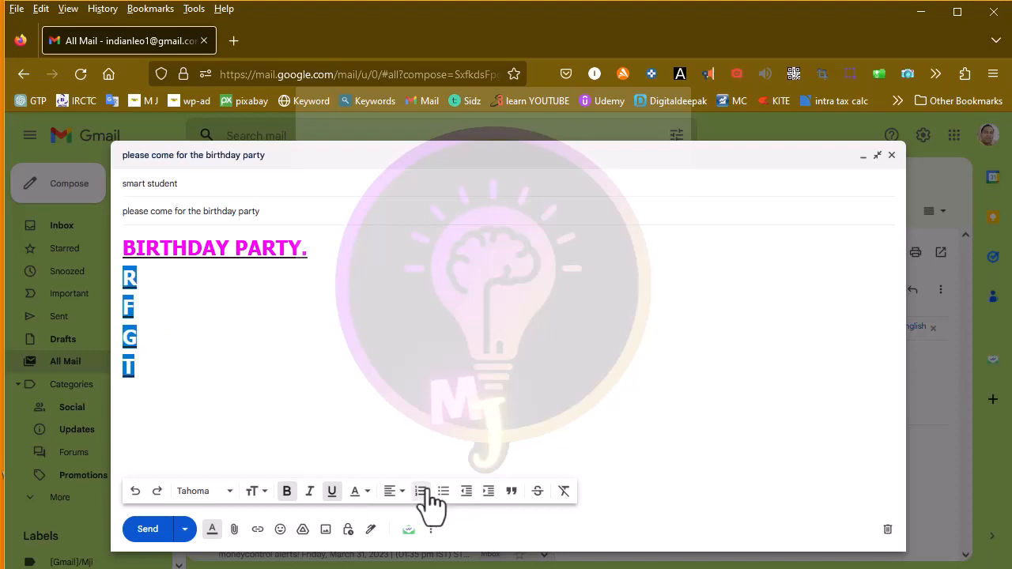
{"action": "left_click", "coordinate": [455, 500]}
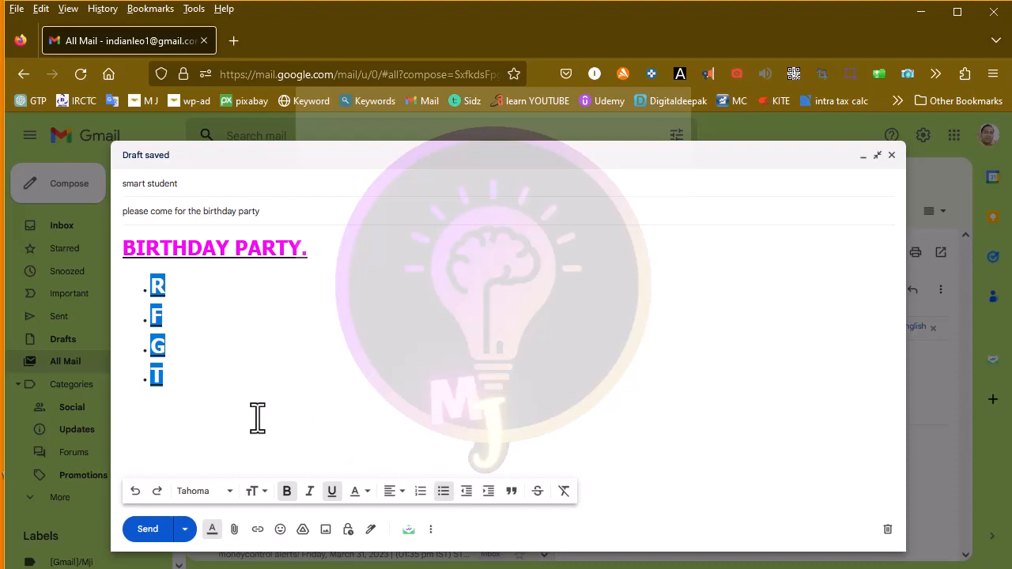
- Clear formatting from the R, F, G, T bullet items, then undo it with Ctrl+Z
{"action": "left_click", "coordinate": [219, 411]}
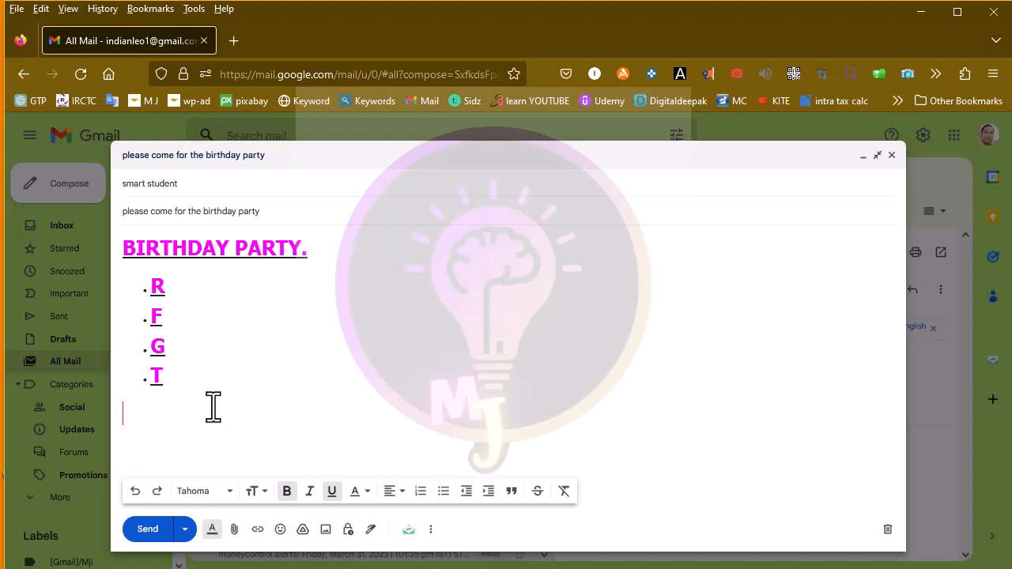
{"action": "left_click_drag", "start_coordinate": [129, 273], "coordinate": [212, 395]}
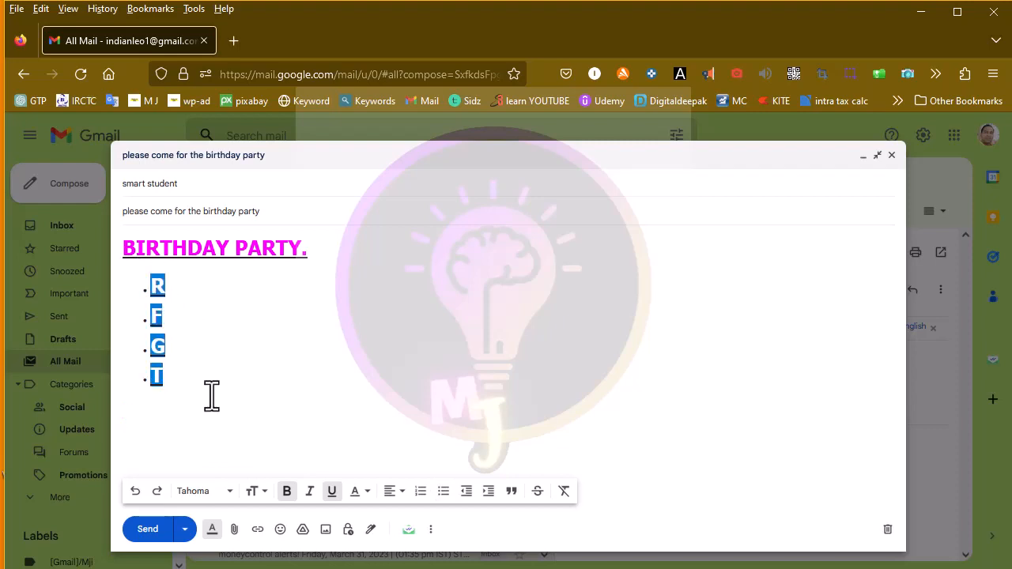
{"action": "left_click", "coordinate": [564, 491]}
{"action": "left_click", "coordinate": [471, 362]}
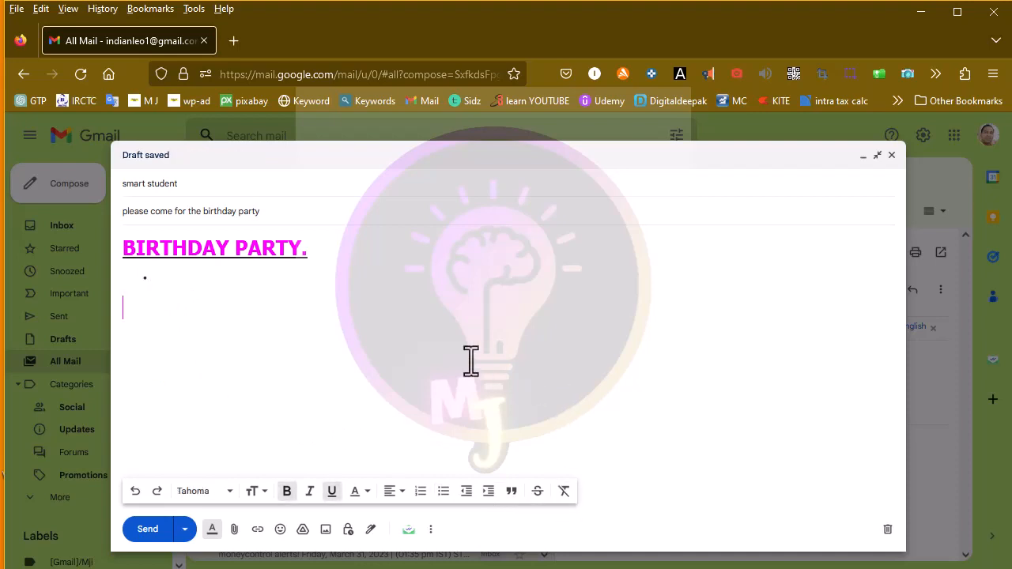
{"action": "key", "text": "ctrl+z"}
{"action": "left_click", "coordinate": [476, 415]}
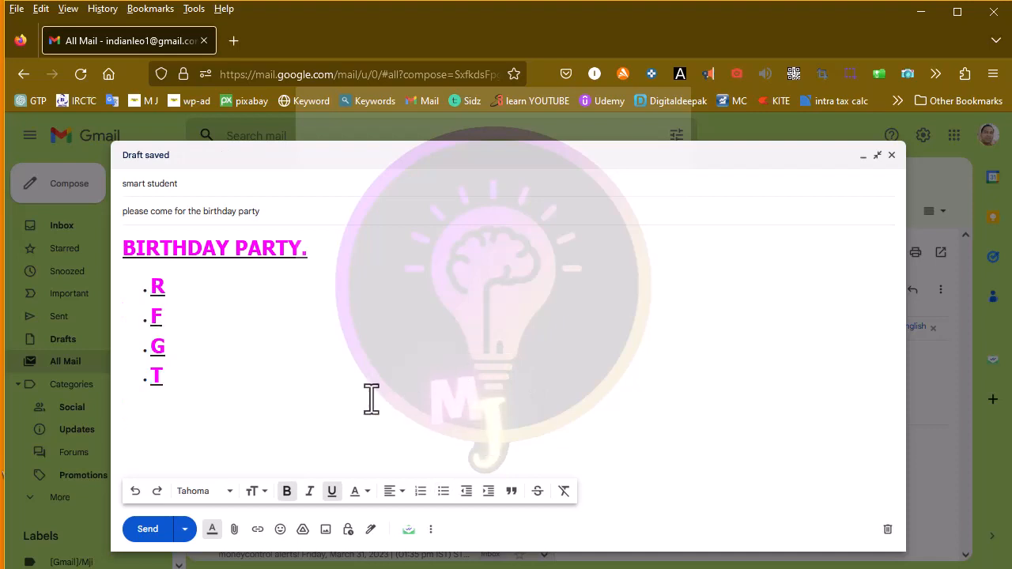
- Remove all formatting from the BIRTHDAY PARTY. heading and then the R, F, G, T lines
{"action": "left_click_drag", "start_coordinate": [126, 251], "coordinate": [313, 255]}
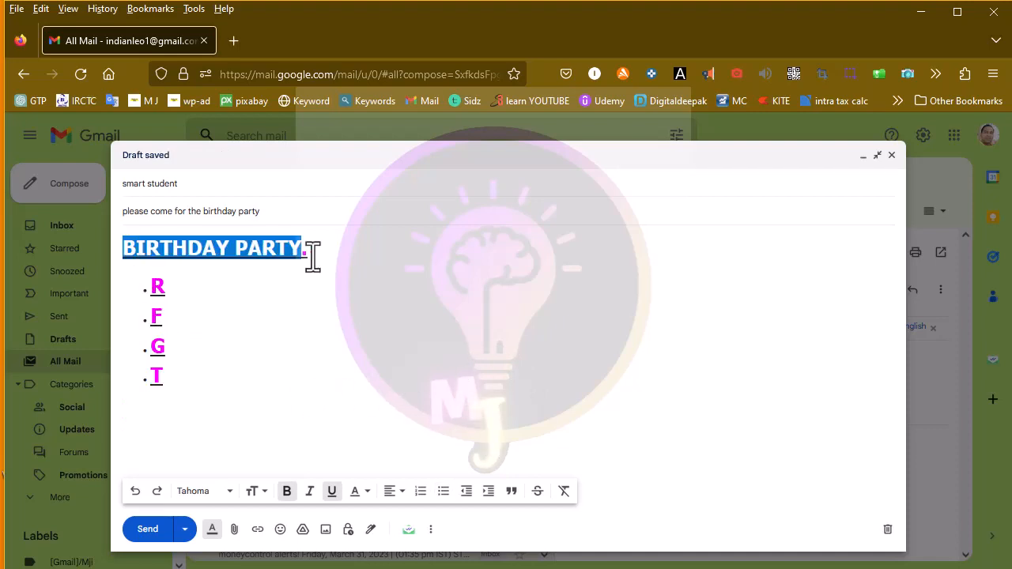
{"action": "left_click", "coordinate": [564, 490]}
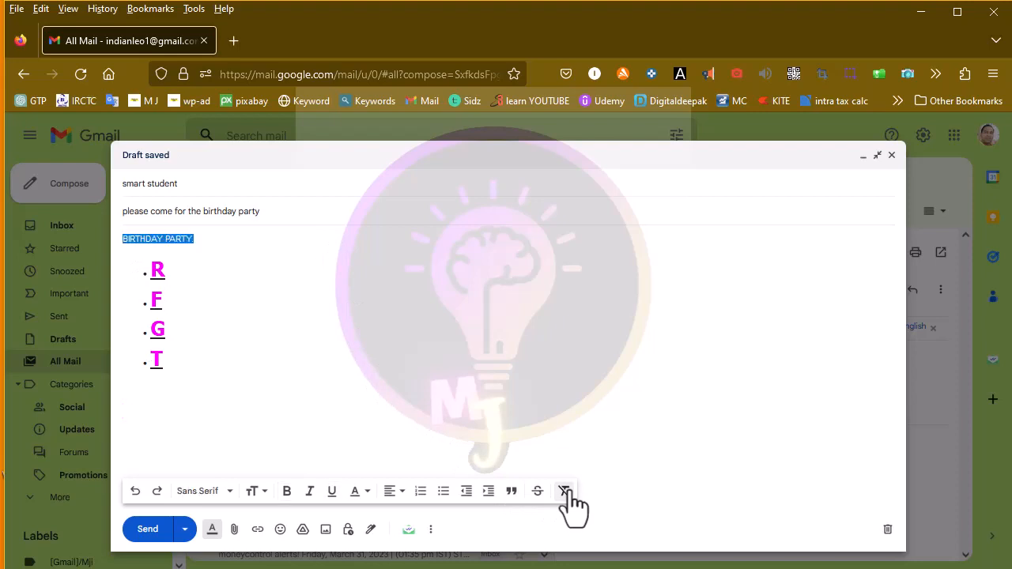
{"action": "left_click", "coordinate": [433, 325]}
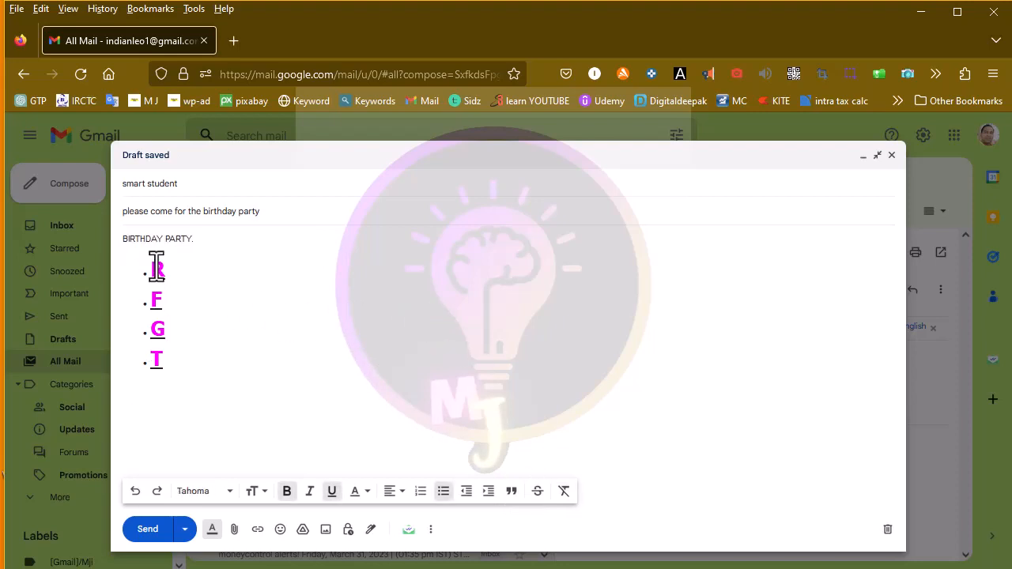
{"action": "left_click_drag", "start_coordinate": [157, 267], "coordinate": [198, 384]}
{"action": "left_click", "coordinate": [563, 491]}
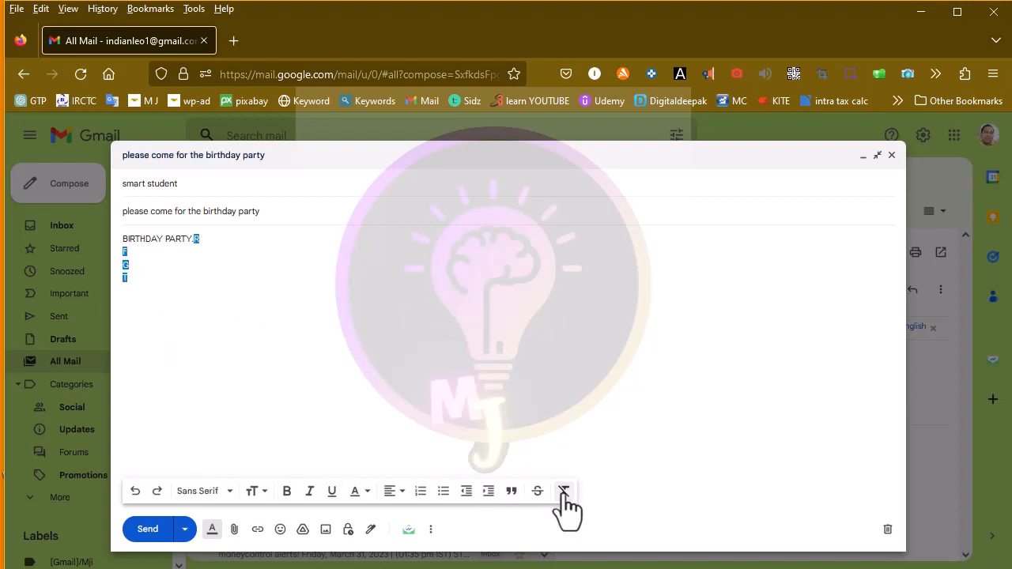
{"action": "left_click", "coordinate": [474, 373]}
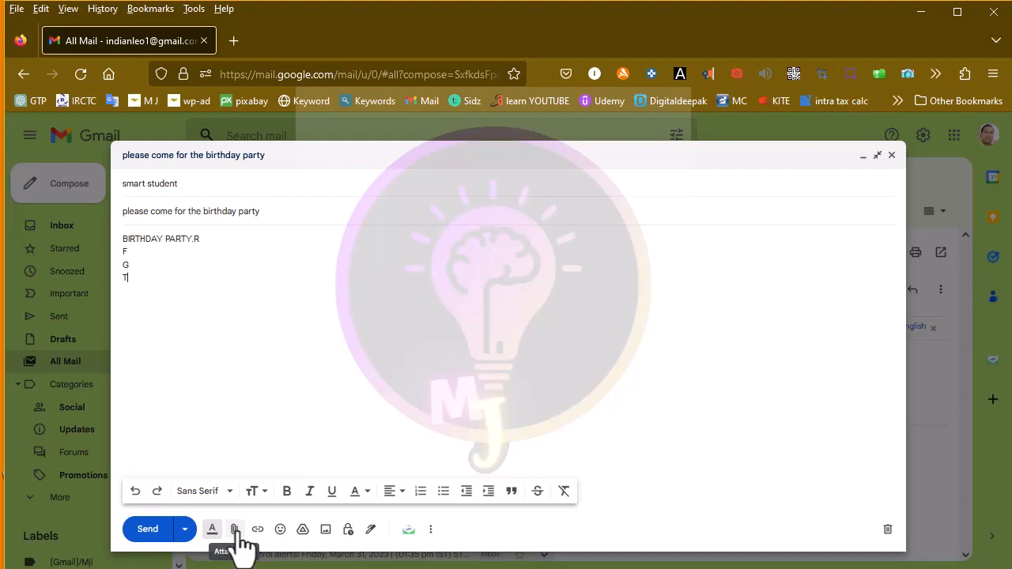
- Attach FILE2678 from Pictures > DEEP QUESTION TO ASK YOURSELF to the email
{"action": "left_click", "coordinate": [235, 530]}
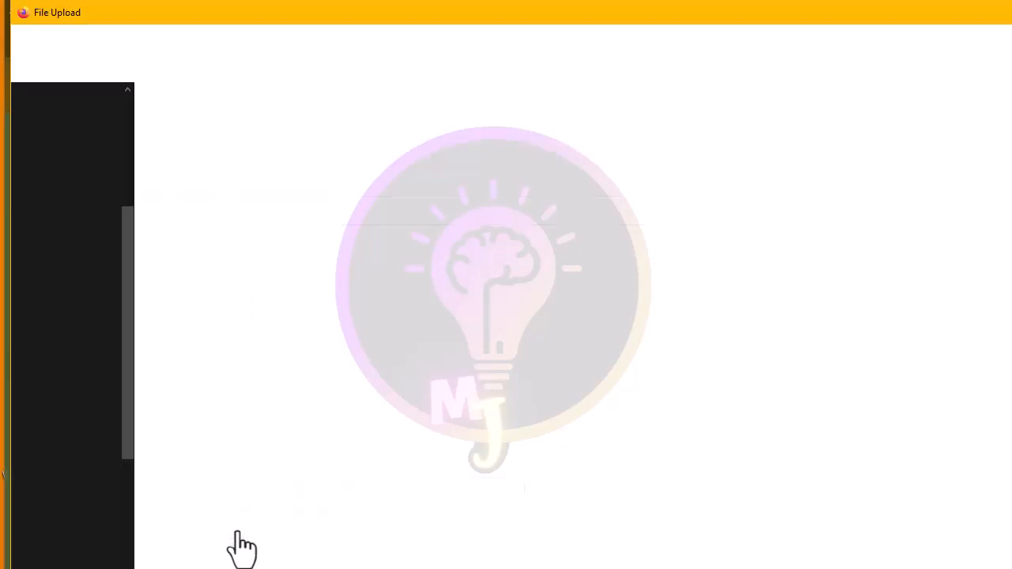
{"action": "scroll", "coordinate": [140, 261], "scroll_direction": "down", "scroll_amount": 2}
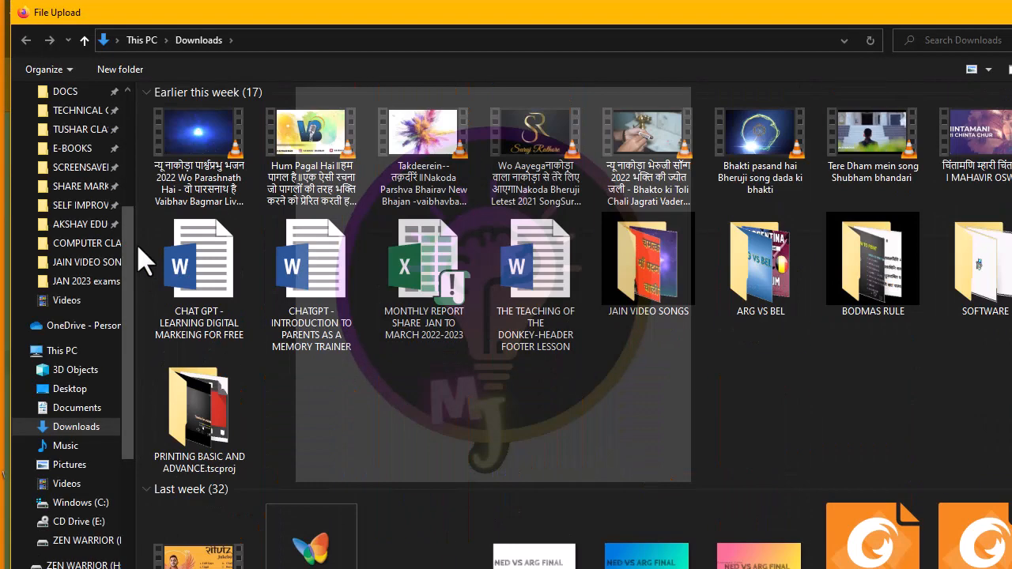
{"action": "scroll", "coordinate": [95, 332], "scroll_direction": "down", "scroll_amount": 4}
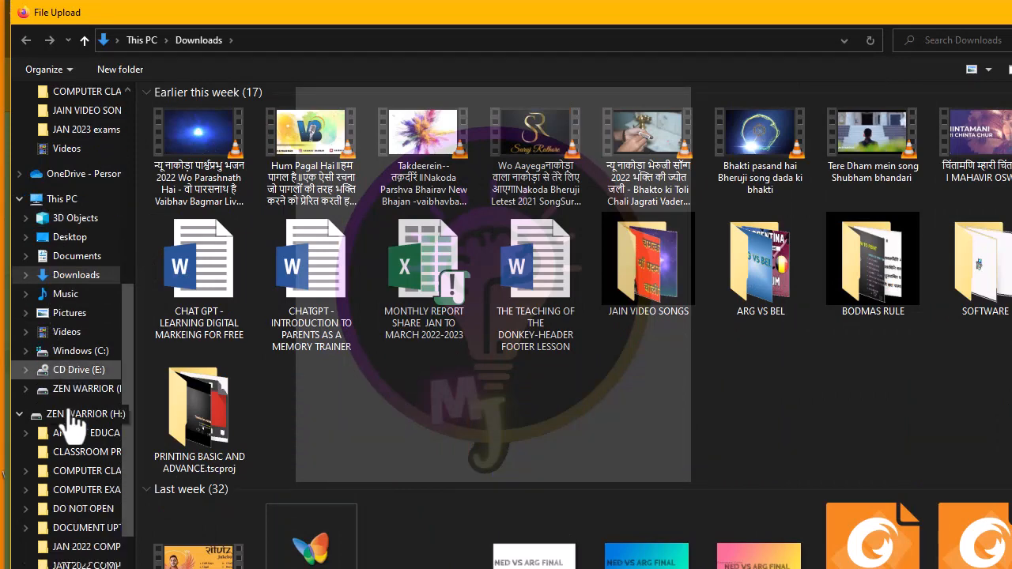
{"action": "left_click", "coordinate": [77, 351]}
{"action": "left_click", "coordinate": [70, 313]}
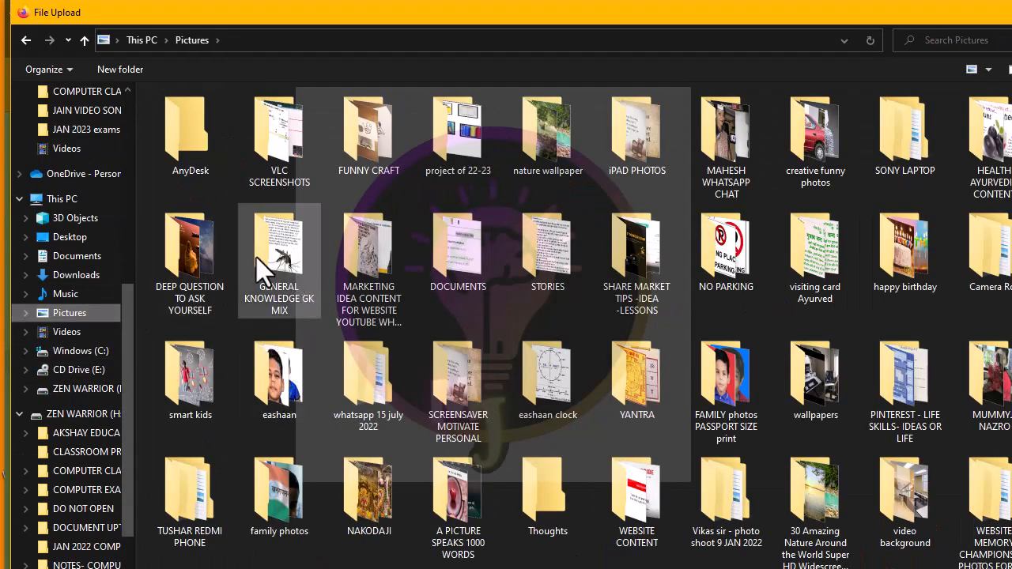
{"action": "double_click", "coordinate": [208, 256]}
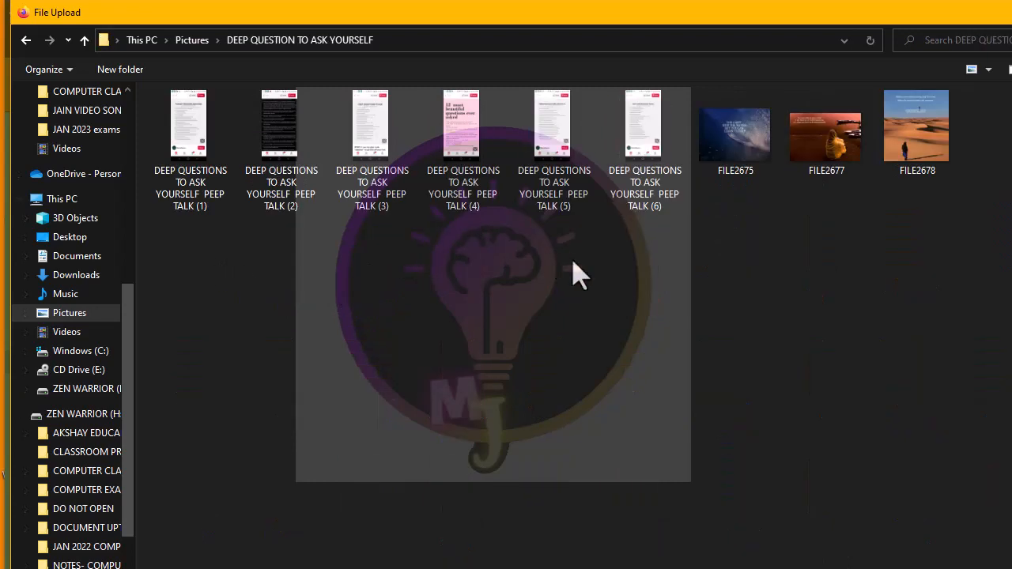
{"action": "double_click", "coordinate": [901, 150]}
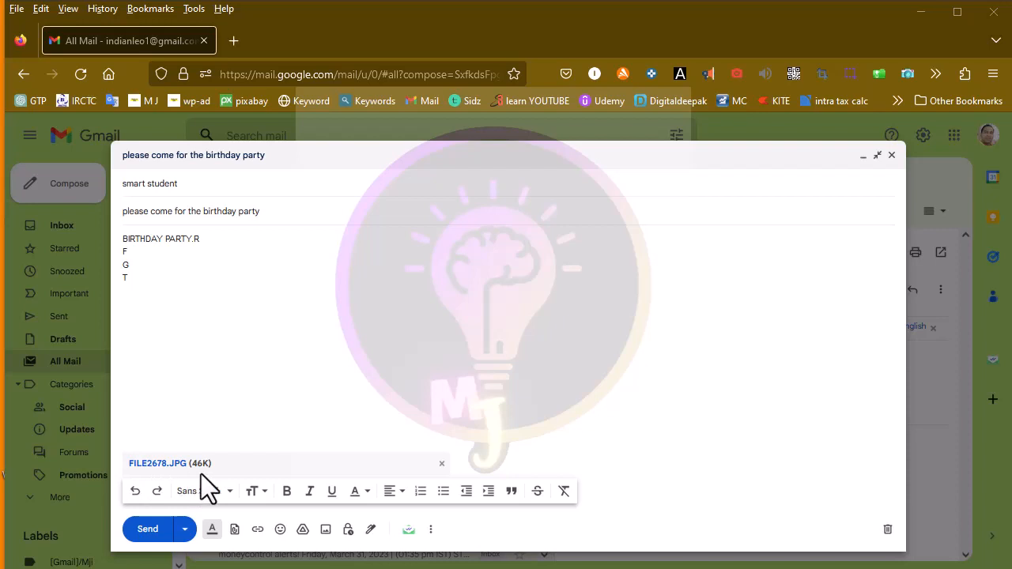
- Attach FILE2677 as well, then remove that attachment again
{"action": "left_click", "coordinate": [235, 528]}
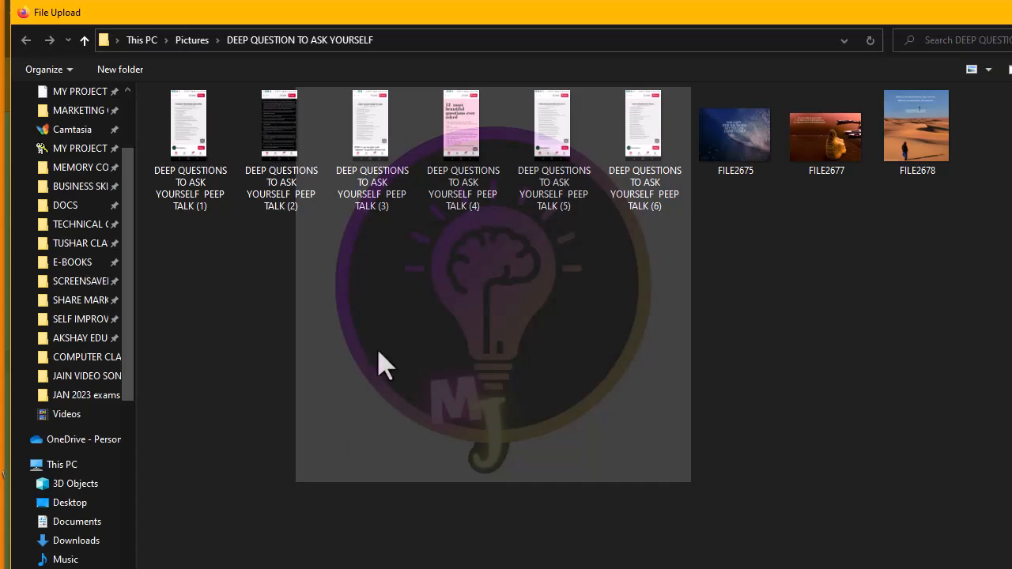
{"action": "left_click", "coordinate": [830, 150]}
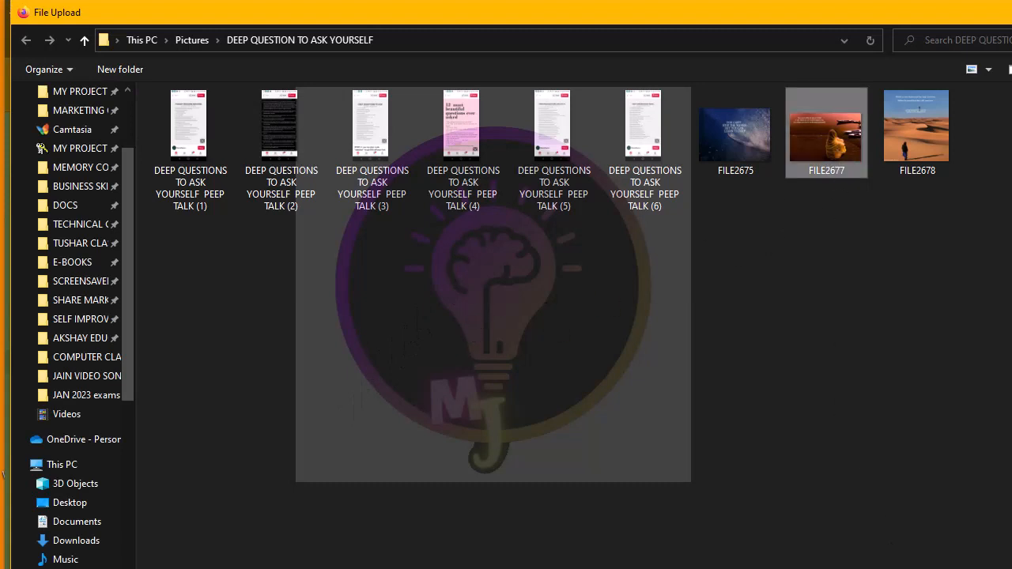
{"action": "key", "text": "Return"}
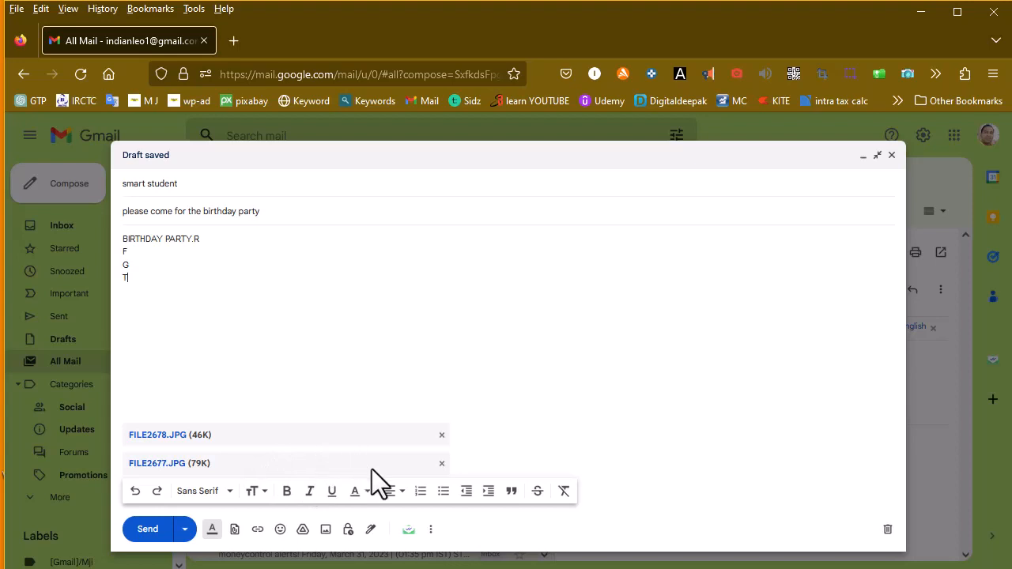
{"action": "left_click", "coordinate": [441, 464]}
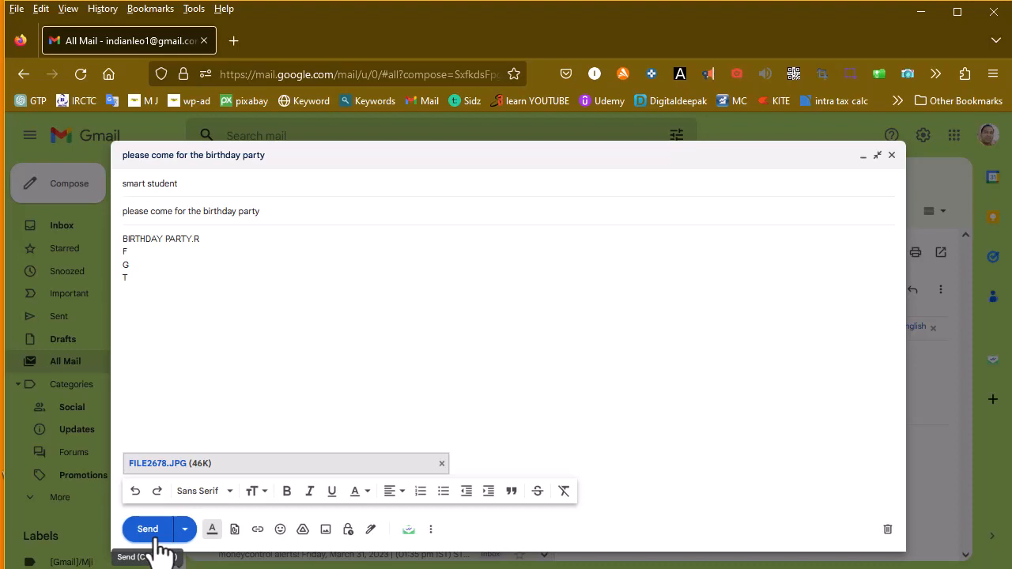
- Choose Schedule send from the extra send options beside Send
{"action": "left_click", "coordinate": [185, 529]}
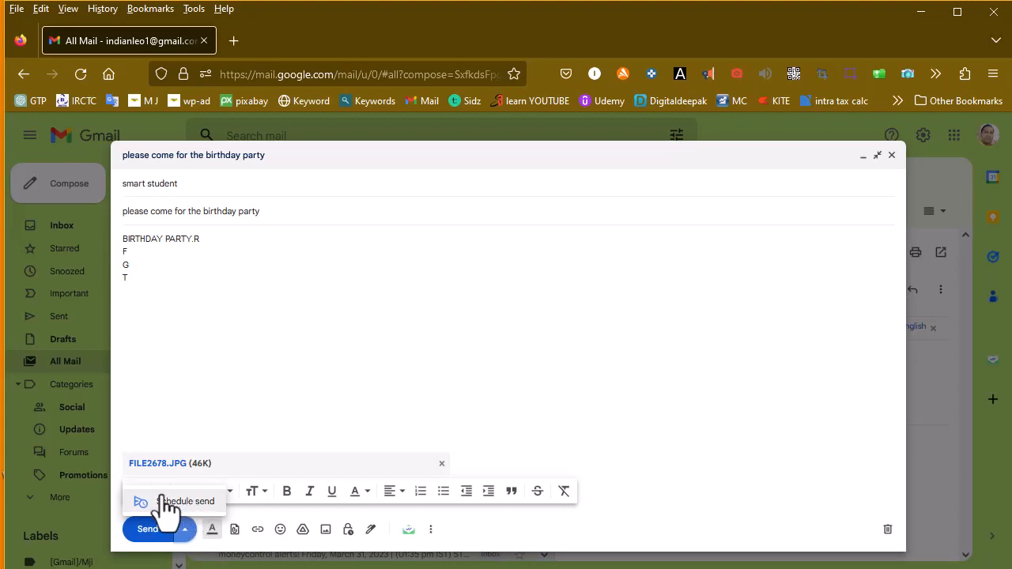
{"action": "left_click", "coordinate": [201, 413]}
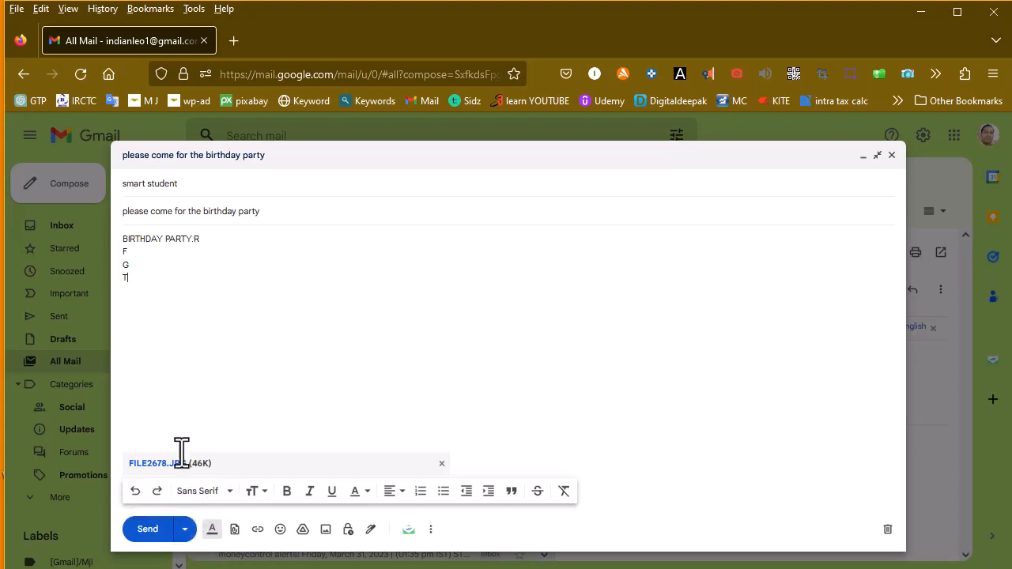
{"action": "left_click", "coordinate": [187, 528]}
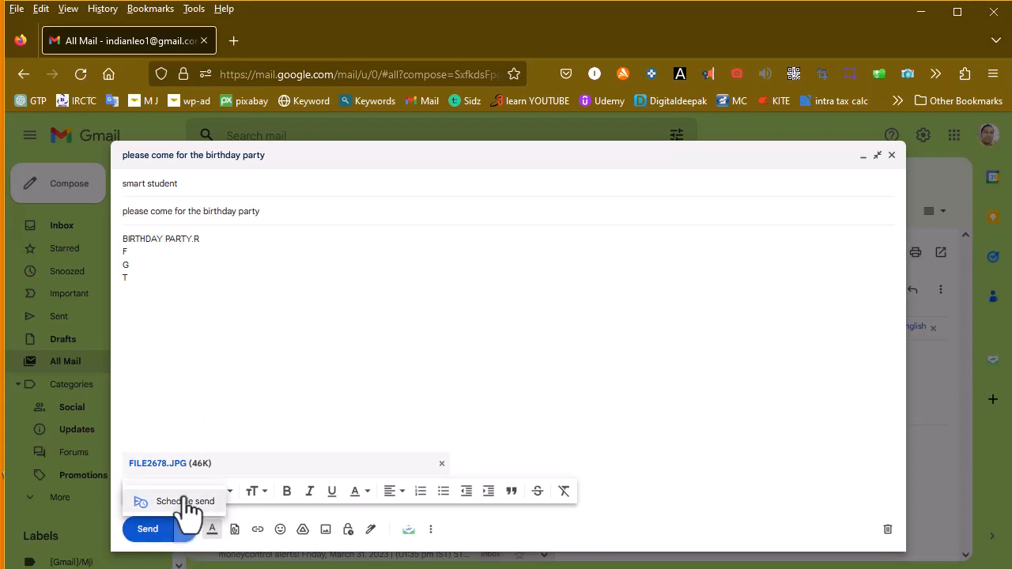
{"action": "left_click", "coordinate": [183, 502]}
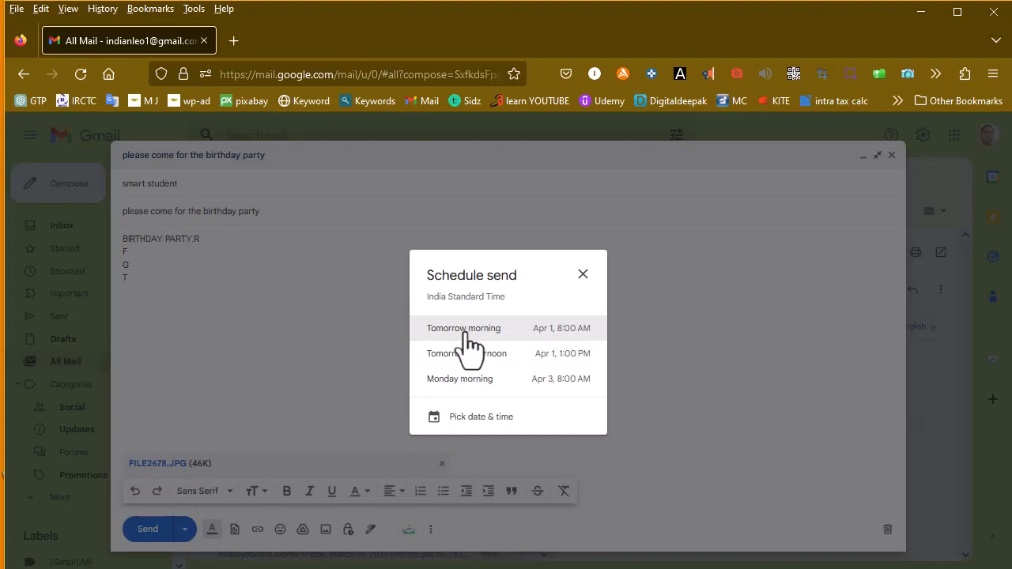
- Schedule the email for a custom time: April 1 at 9:00 AM
{"action": "left_click", "coordinate": [470, 416]}
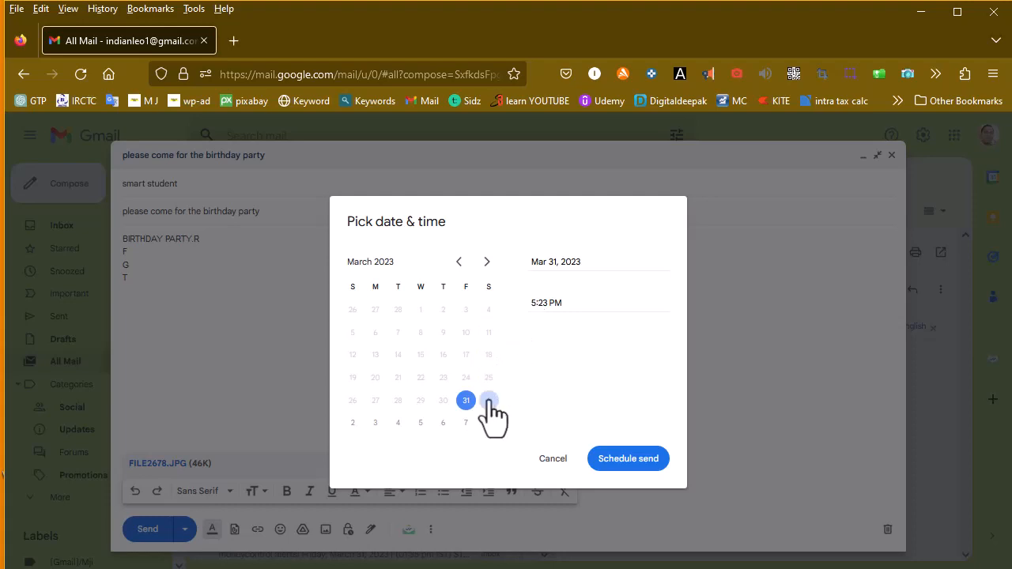
{"action": "left_click", "coordinate": [490, 403]}
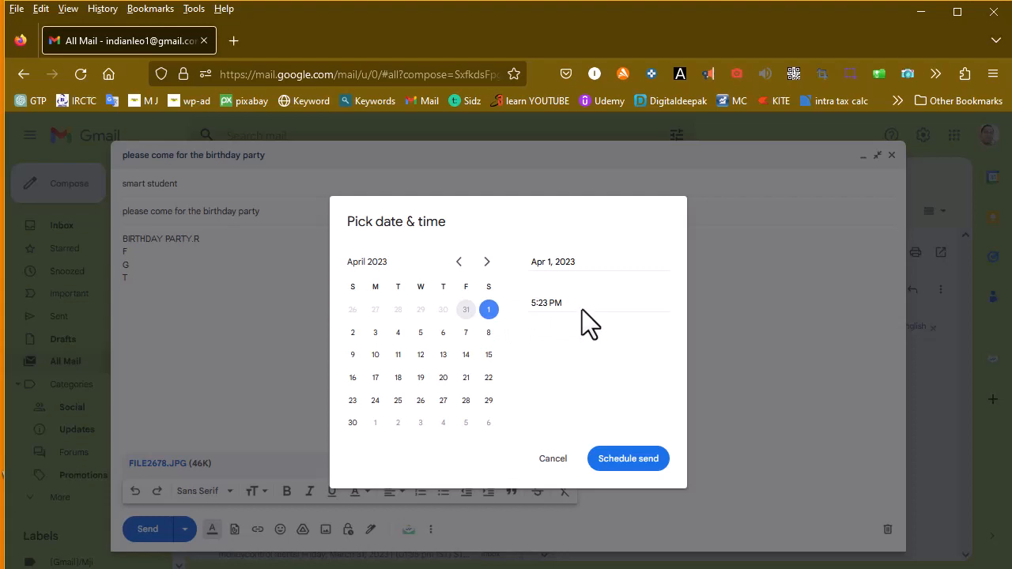
{"action": "left_click_drag", "start_coordinate": [563, 303], "coordinate": [524, 305]}
{"action": "type", "text": "9:00 AM"}
{"action": "left_click", "coordinate": [622, 466]}
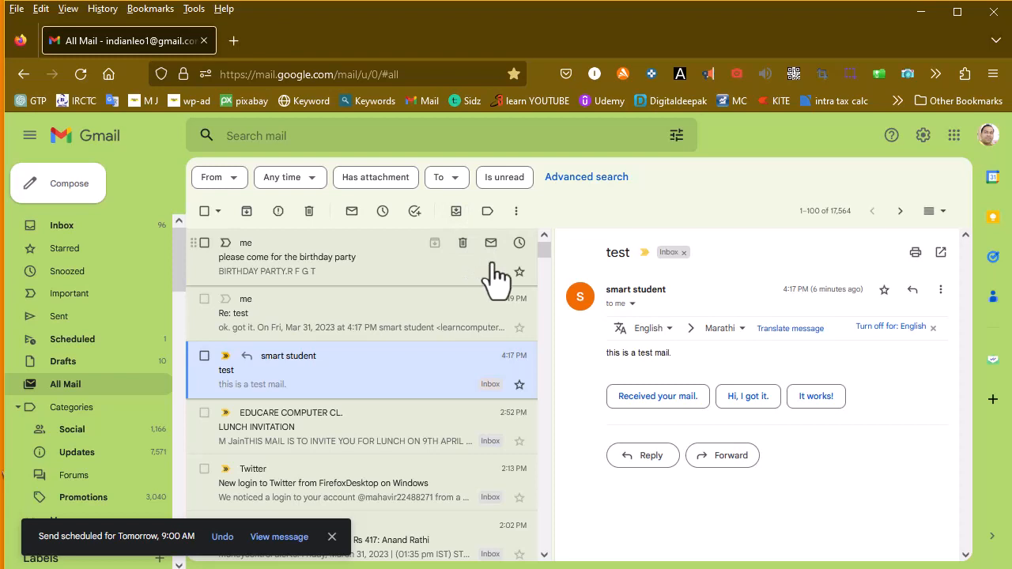
- Open the birthday email in Scheduled and check its 9:00 AM send time and FILE2678.JPG attachment
{"action": "left_click", "coordinate": [90, 343]}
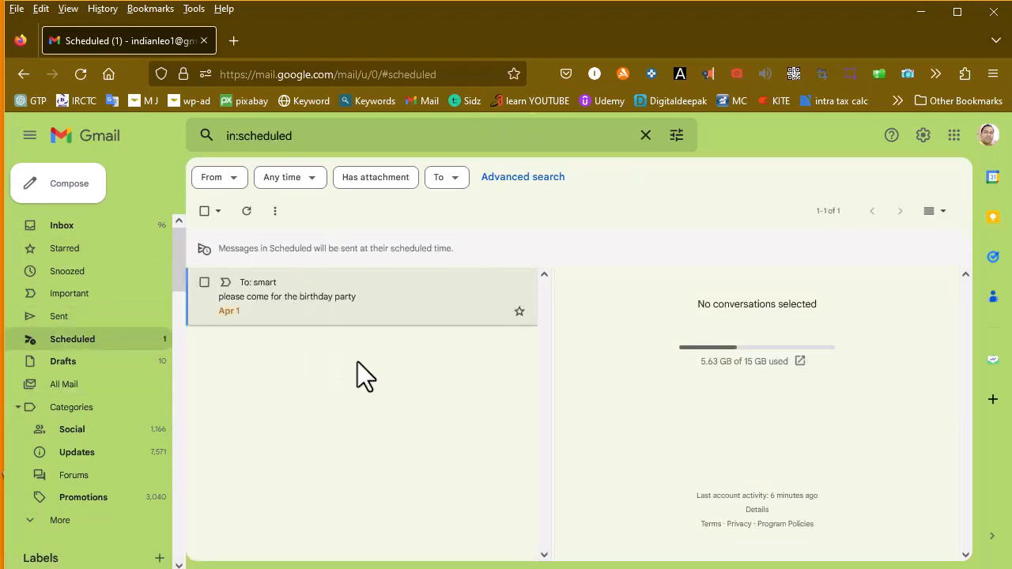
{"action": "left_click", "coordinate": [379, 304]}
{"action": "scroll", "coordinate": [779, 490], "scroll_direction": "down", "scroll_amount": 2}
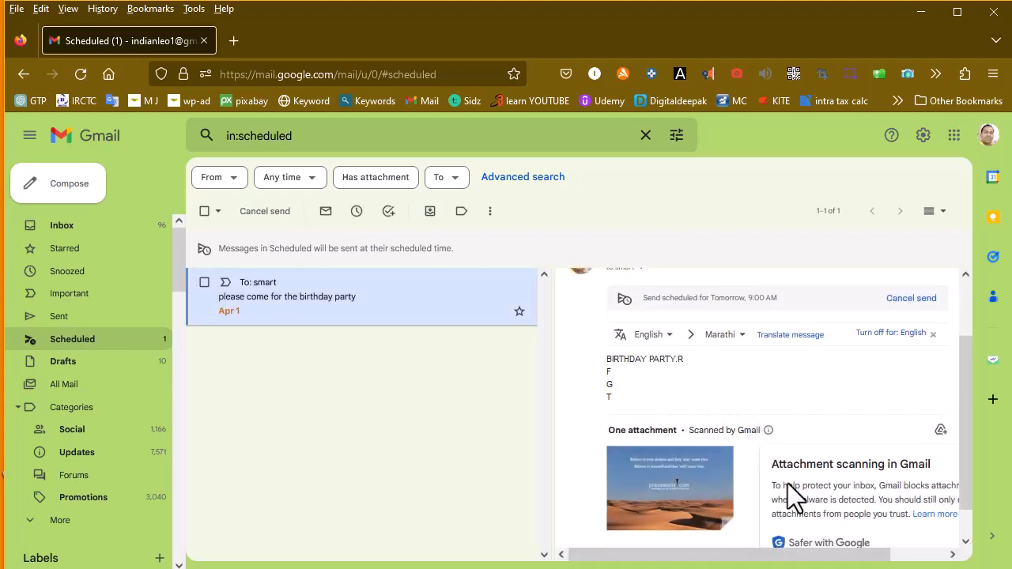
{"action": "scroll", "coordinate": [789, 486], "scroll_direction": "down", "scroll_amount": 1}
{"action": "mouse_move", "coordinate": [732, 464]}
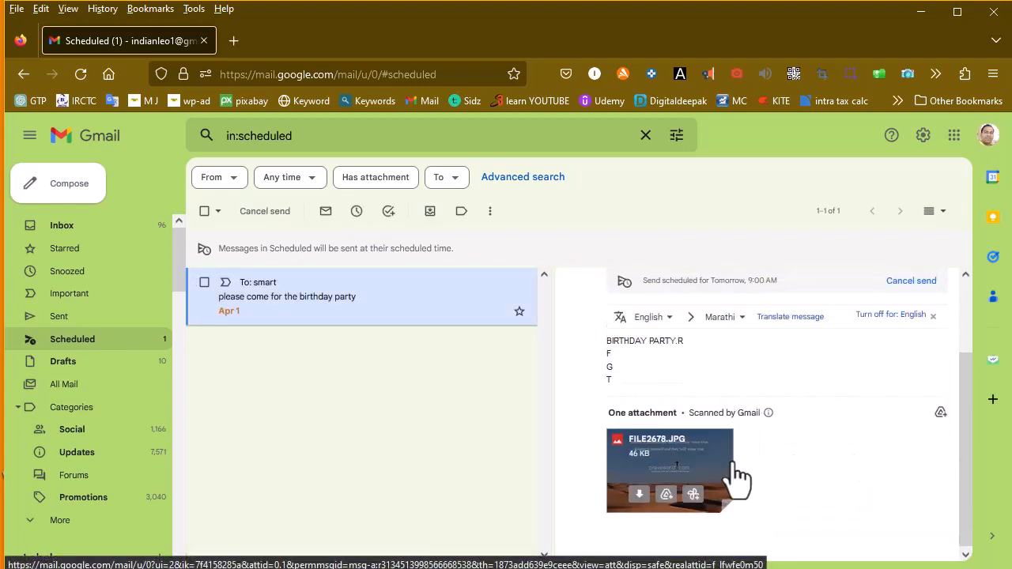
{"action": "scroll", "coordinate": [735, 475], "scroll_direction": "up", "scroll_amount": 2}
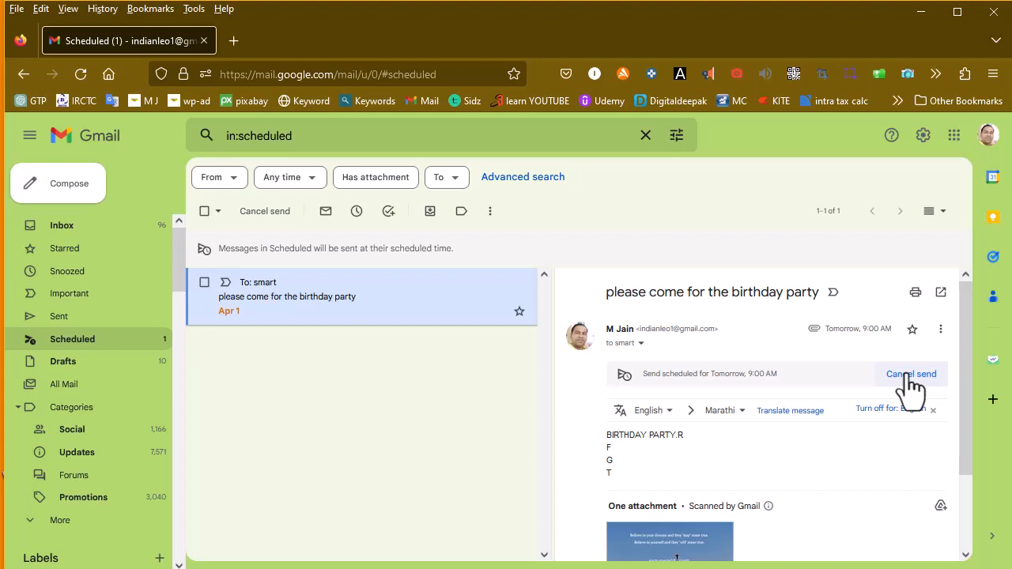
- Cancel the birthday party email's scheduled send, minimize the draft, and show the Drafts list
{"action": "left_click", "coordinate": [912, 376]}
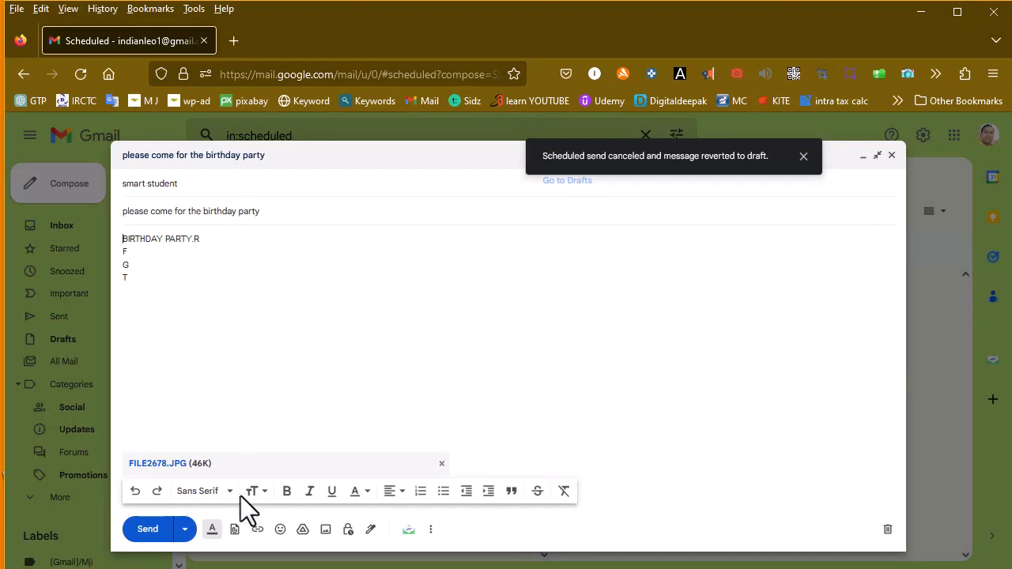
{"action": "left_click", "coordinate": [187, 529]}
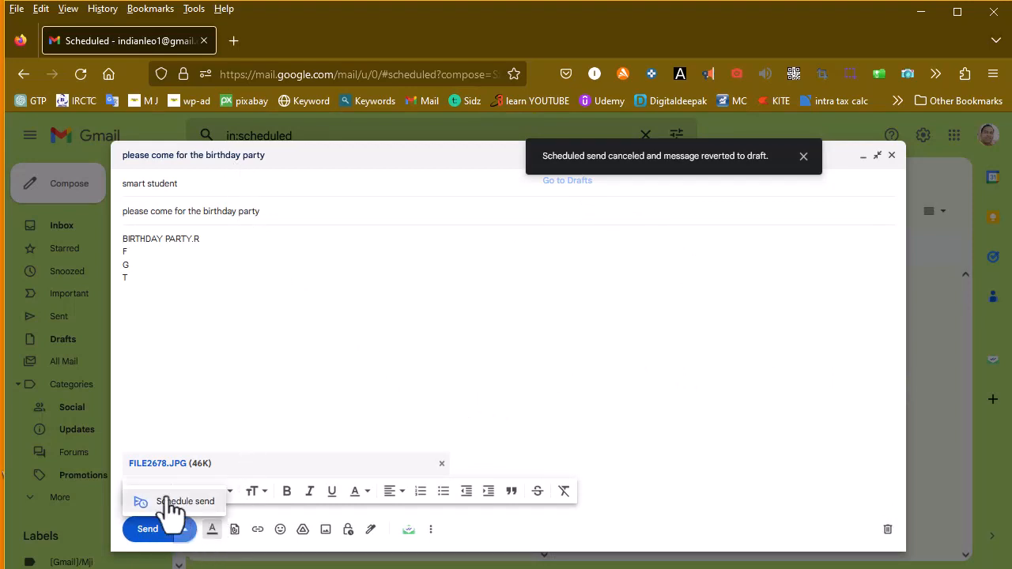
{"action": "left_click", "coordinate": [253, 369]}
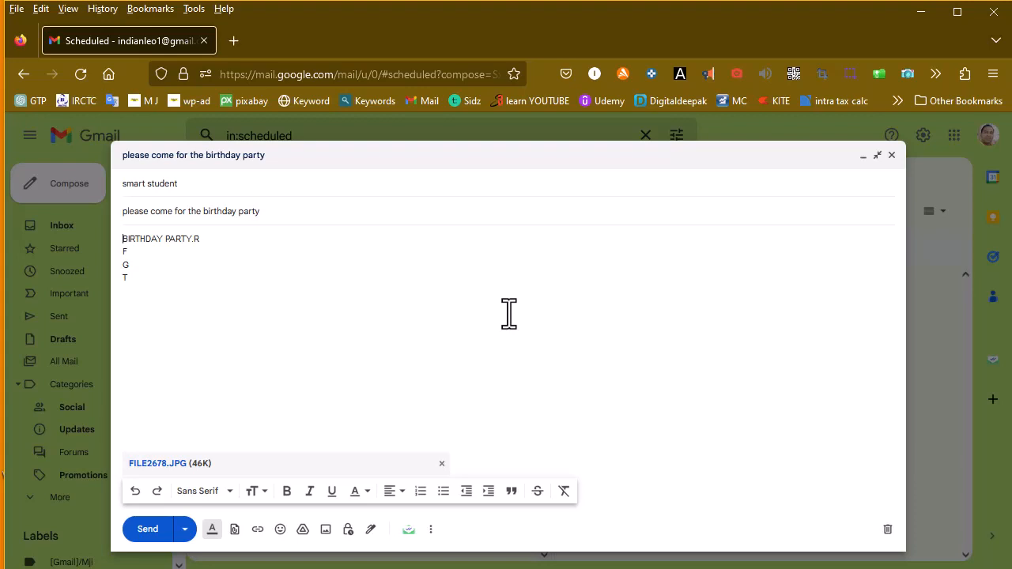
{"action": "left_click", "coordinate": [865, 155]}
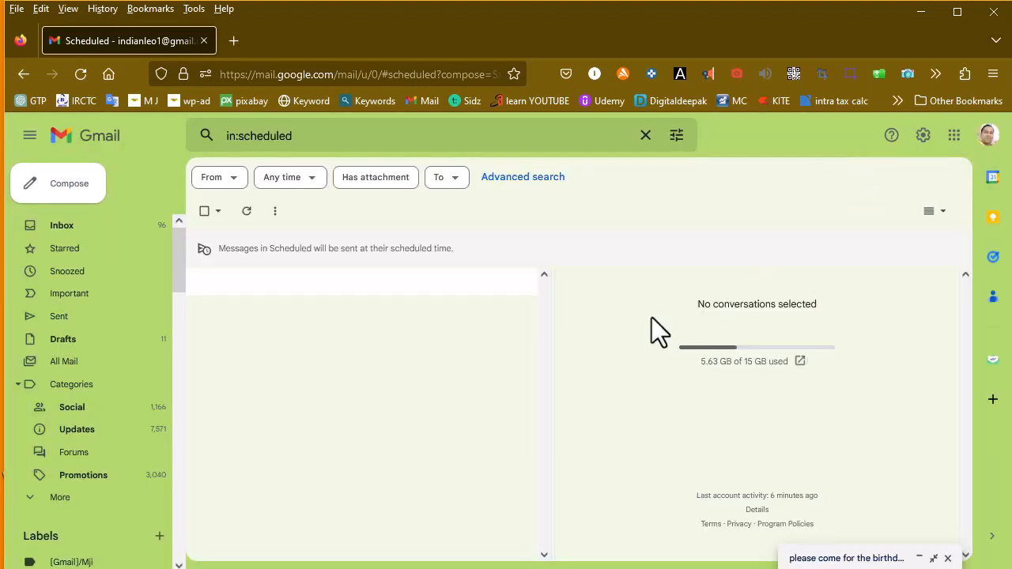
{"action": "left_click", "coordinate": [67, 344]}
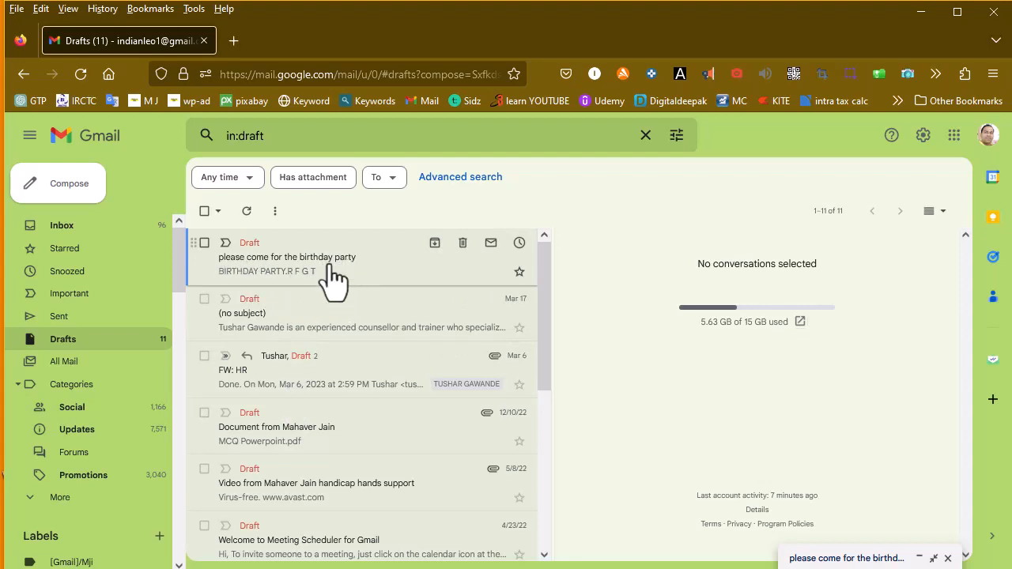
- Send the birthday party draft now and switch to the recipient's Gmail window
{"action": "left_click", "coordinate": [332, 278]}
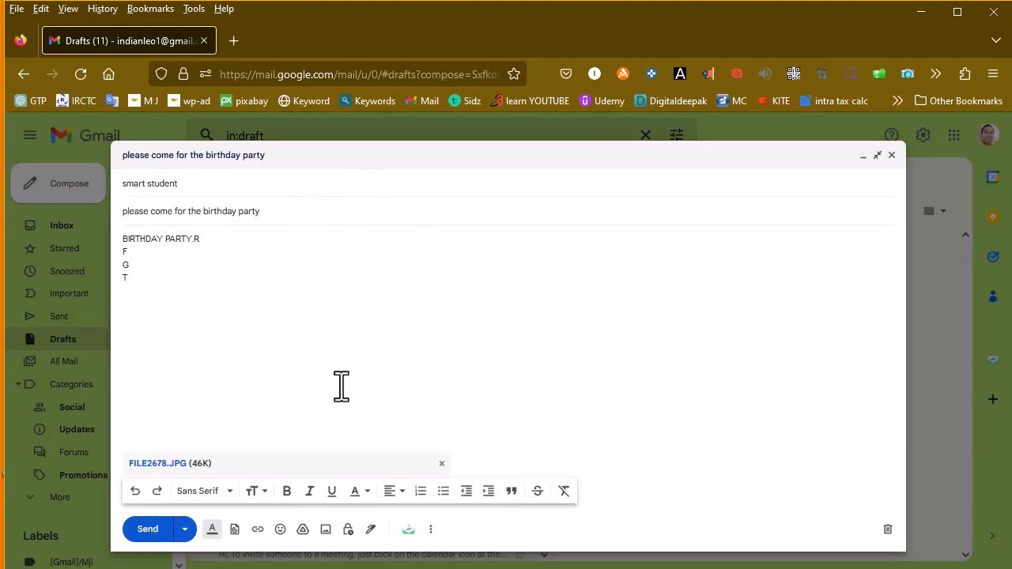
{"action": "left_click", "coordinate": [146, 531]}
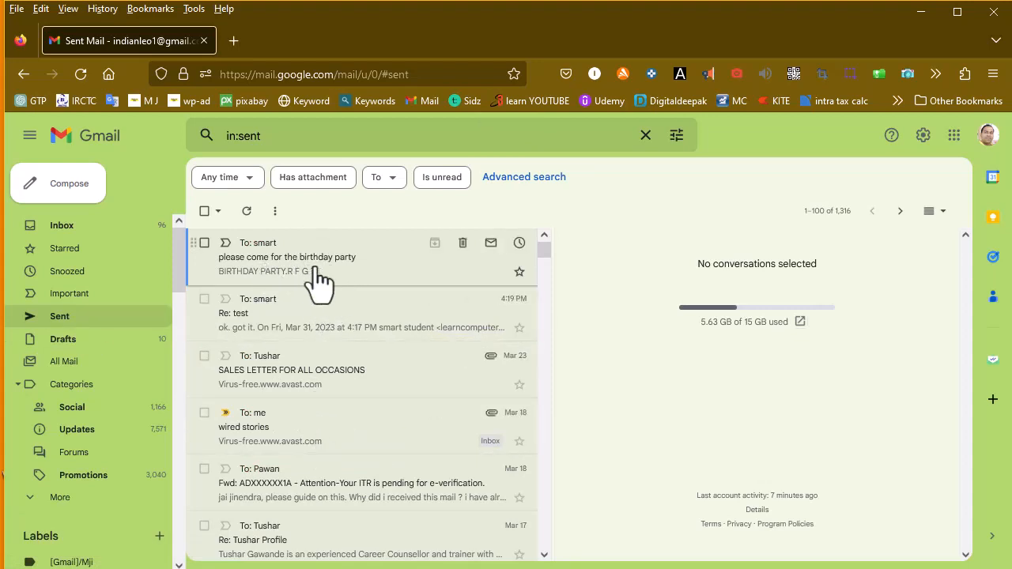
{"action": "left_click", "coordinate": [111, 238]}
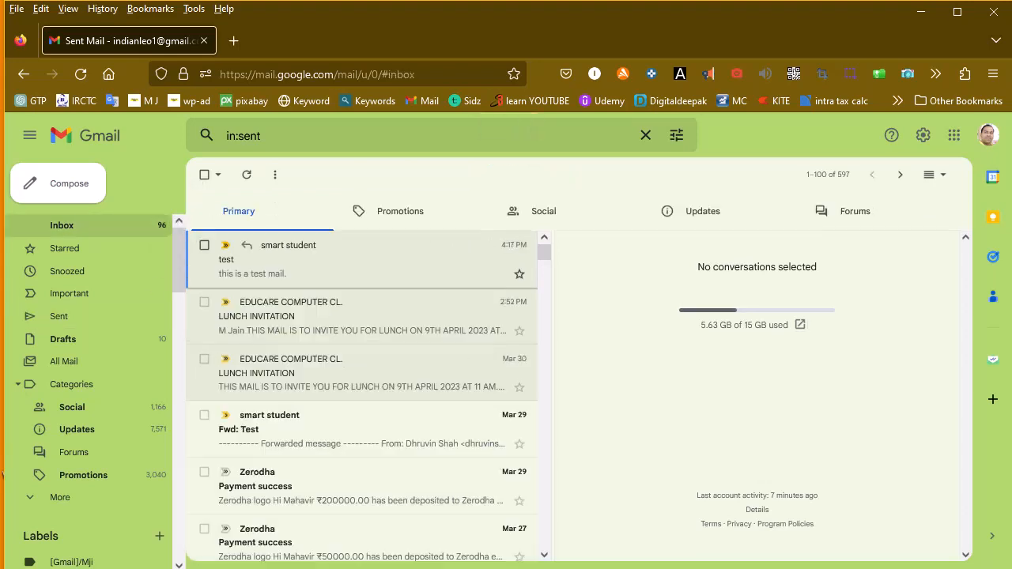
{"action": "key", "text": "alt+Tab"}
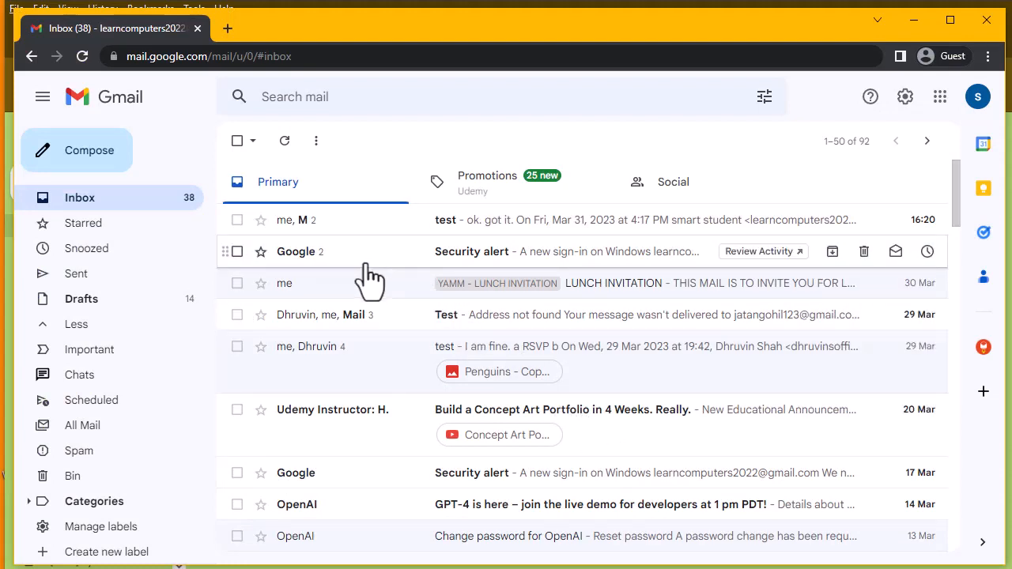
- Delete the Security alert, test and Concept Art Portfolio conversations, then view the Bin
{"action": "left_click", "coordinate": [238, 254]}
{"action": "left_click", "coordinate": [237, 220]}
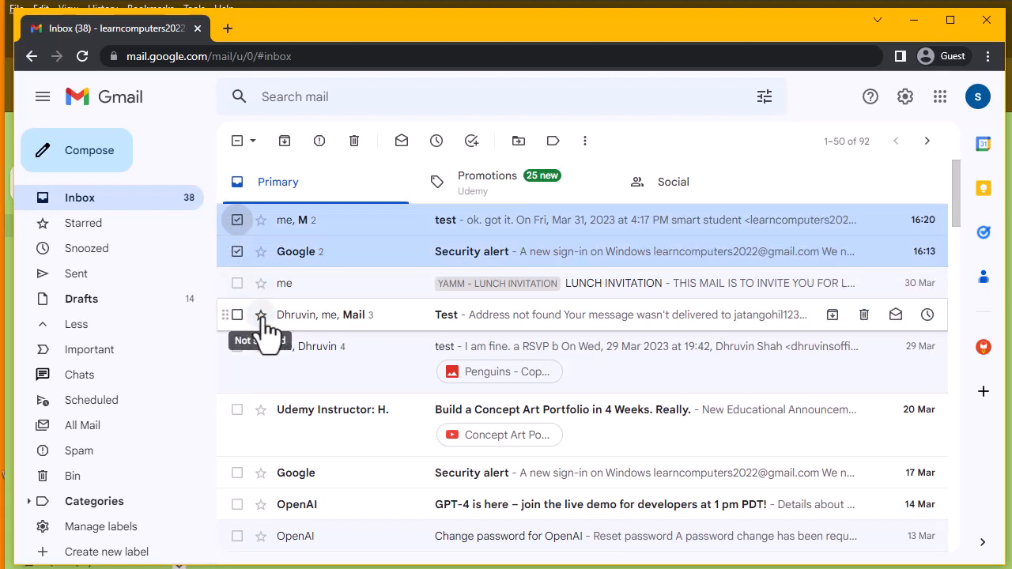
{"action": "left_click", "coordinate": [237, 410]}
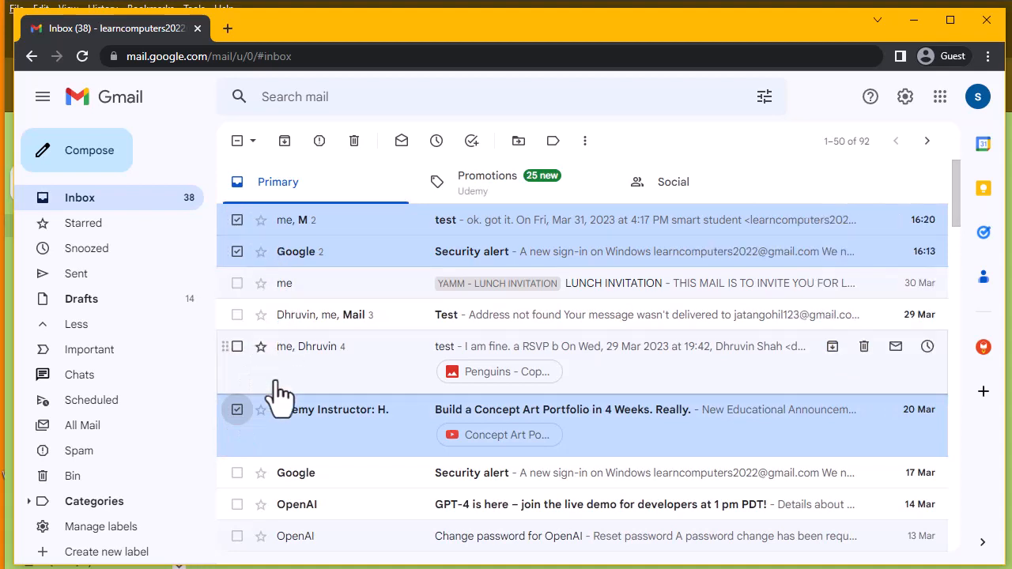
{"action": "left_click", "coordinate": [353, 143]}
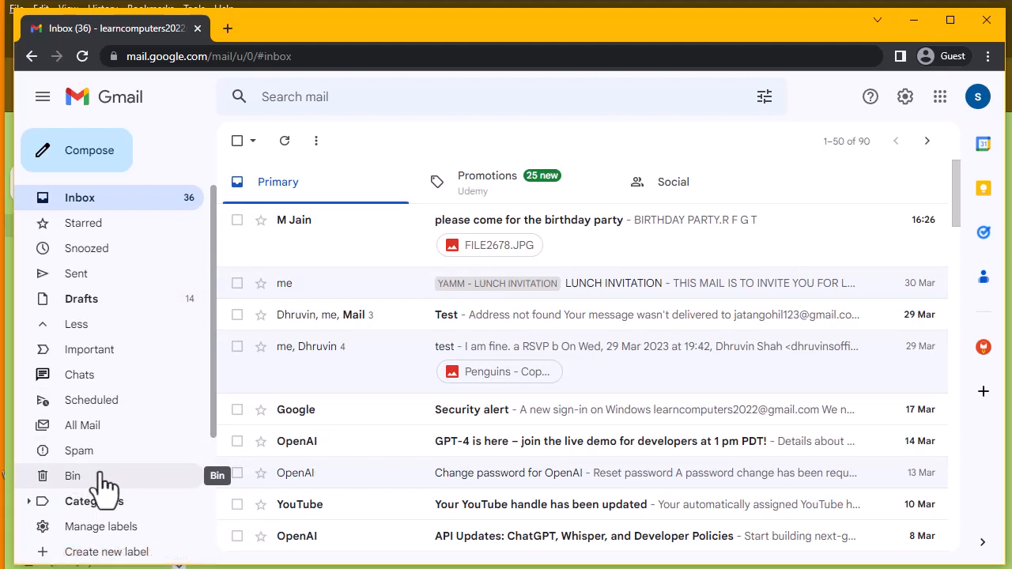
{"action": "left_click", "coordinate": [102, 479]}
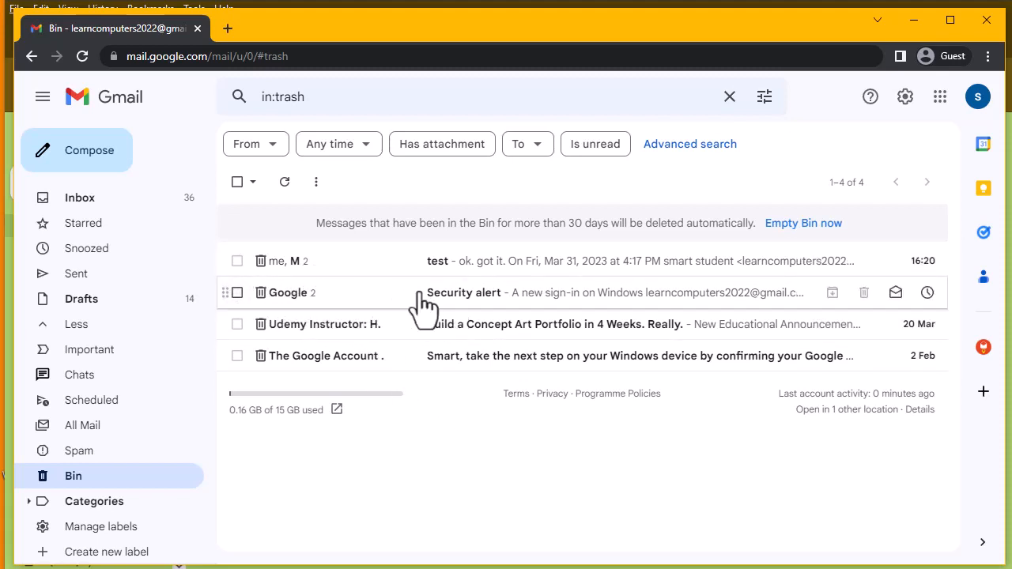
- Open the Security alert email in the Bin, review it, and delete it forever
{"action": "left_click", "coordinate": [875, 303]}
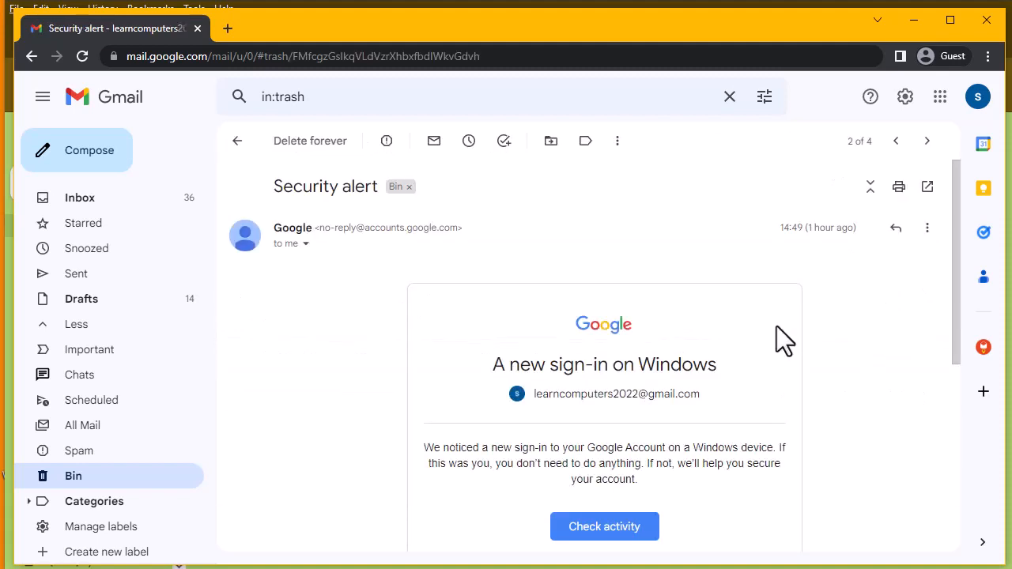
{"action": "scroll", "coordinate": [356, 364], "scroll_direction": "down", "scroll_amount": 1}
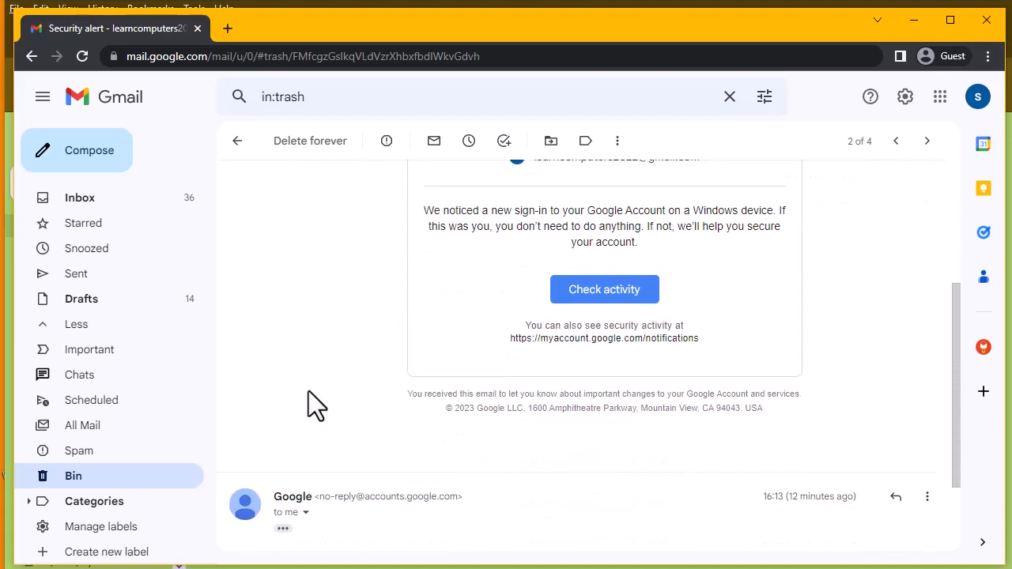
{"action": "scroll", "coordinate": [309, 406], "scroll_direction": "up", "scroll_amount": 3}
{"action": "scroll", "coordinate": [669, 345], "scroll_direction": "down", "scroll_amount": 5}
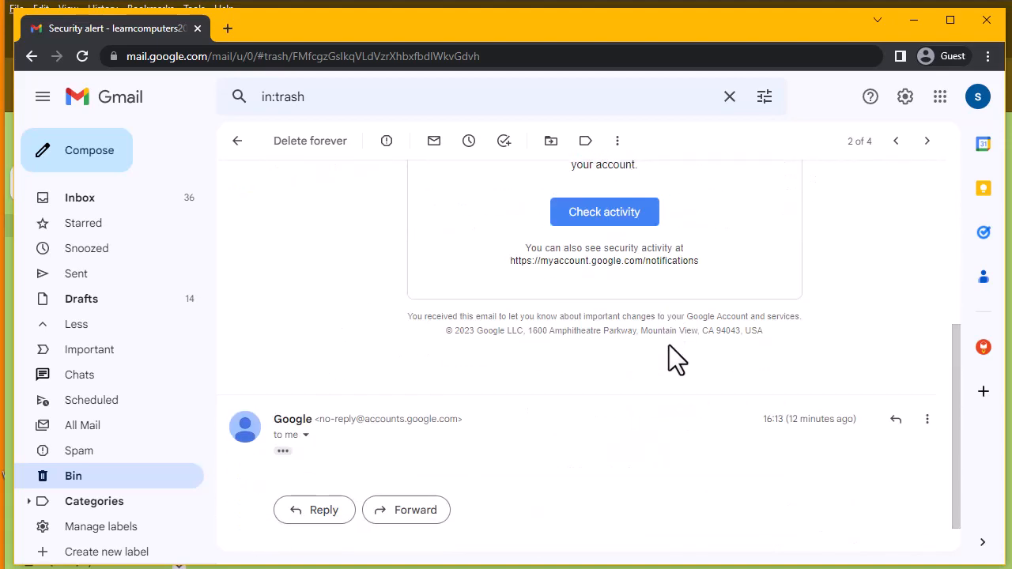
{"action": "scroll", "coordinate": [668, 344], "scroll_direction": "up", "scroll_amount": 2}
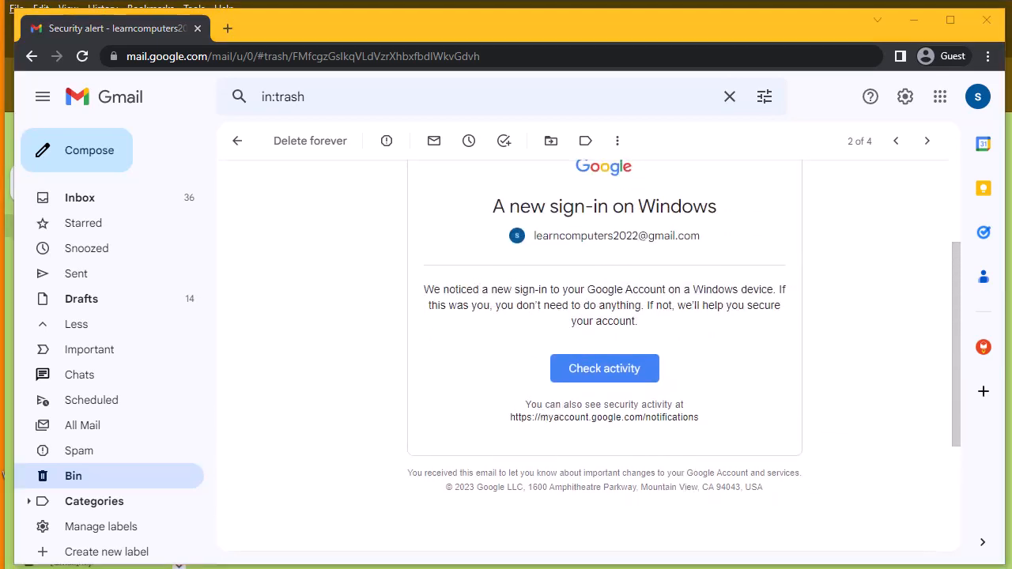
{"action": "scroll", "coordinate": [442, 372], "scroll_direction": "up", "scroll_amount": 2}
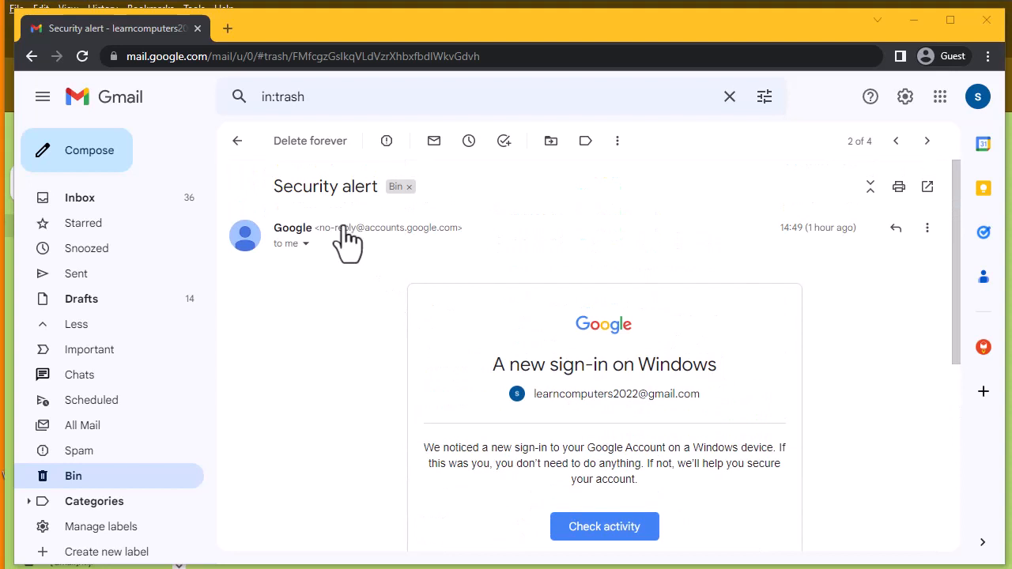
{"action": "left_click", "coordinate": [305, 143]}
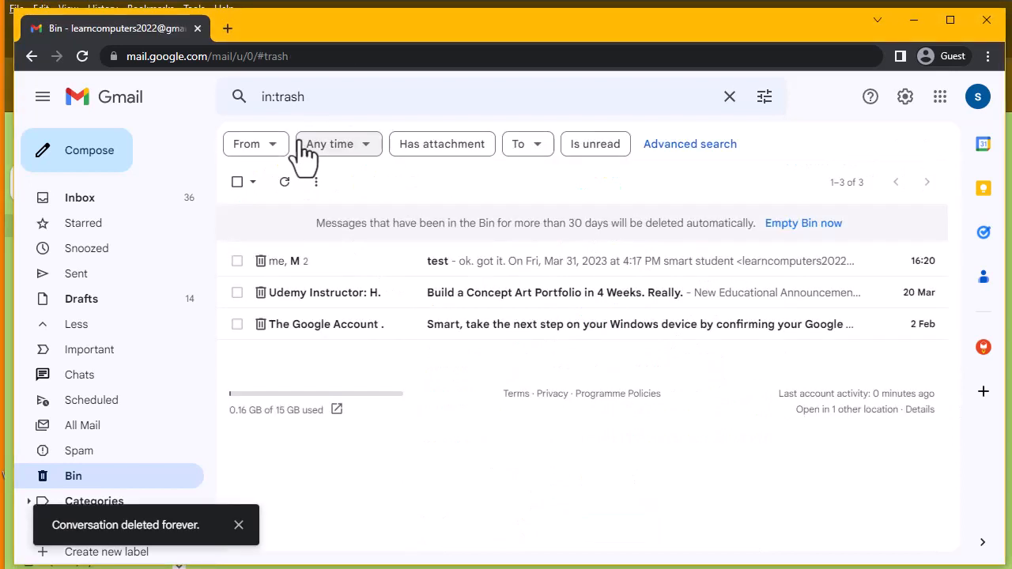
- Select the test, Concept Art Portfolio and Google Account conversations in the Bin
{"action": "left_click", "coordinate": [239, 262]}
{"action": "left_click", "coordinate": [245, 286]}
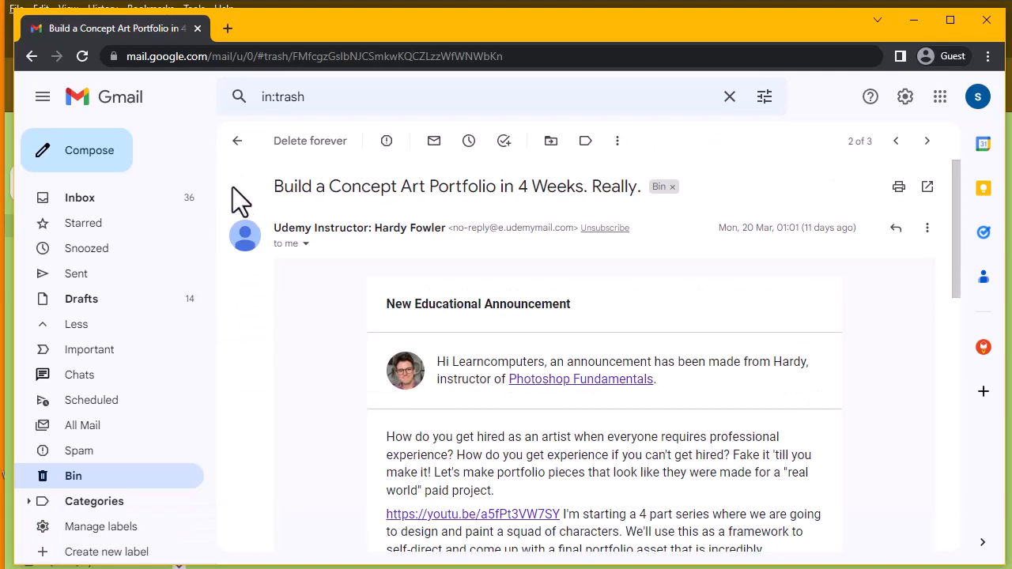
{"action": "left_click", "coordinate": [238, 143]}
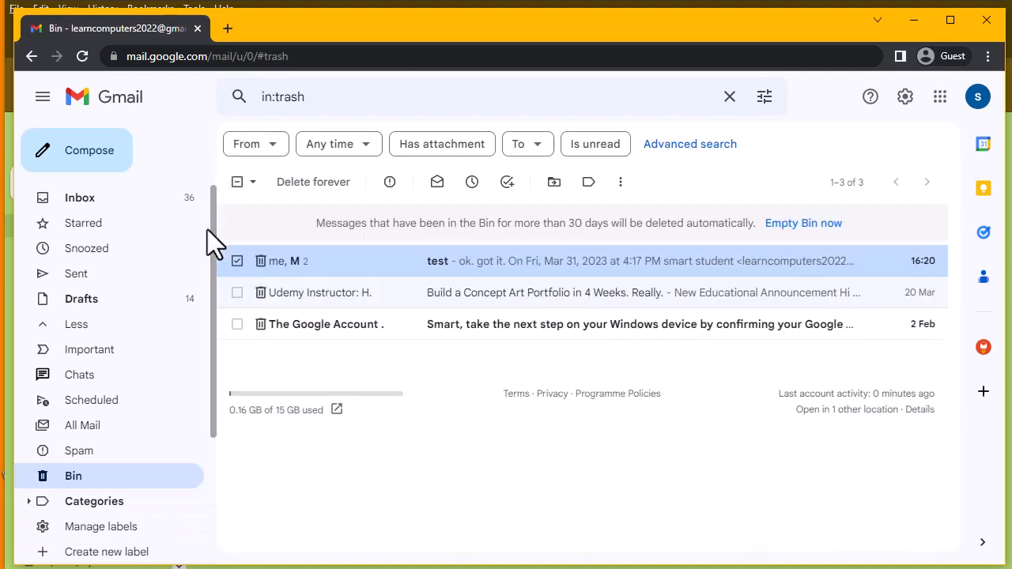
{"action": "left_click", "coordinate": [237, 293]}
{"action": "left_click", "coordinate": [237, 326]}
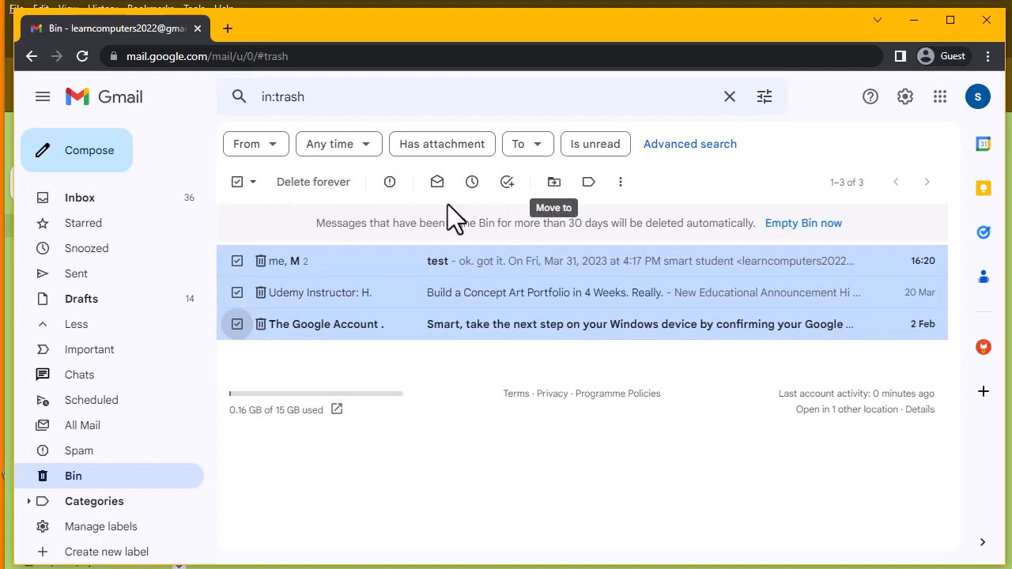
- Move the three selected Bin conversations back to the Inbox, emptying the Bin
{"action": "left_click", "coordinate": [554, 182]}
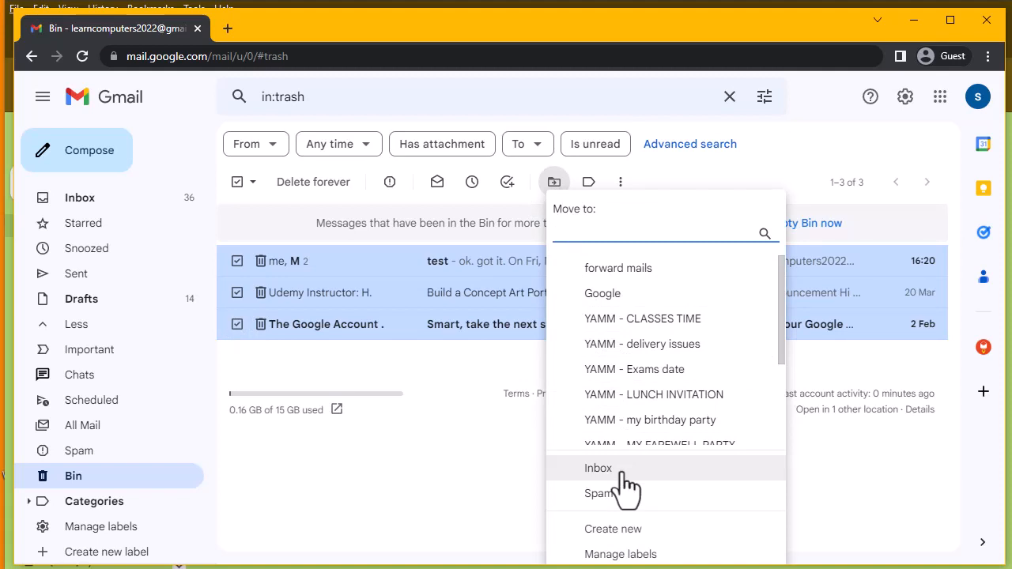
{"action": "left_click", "coordinate": [491, 455]}
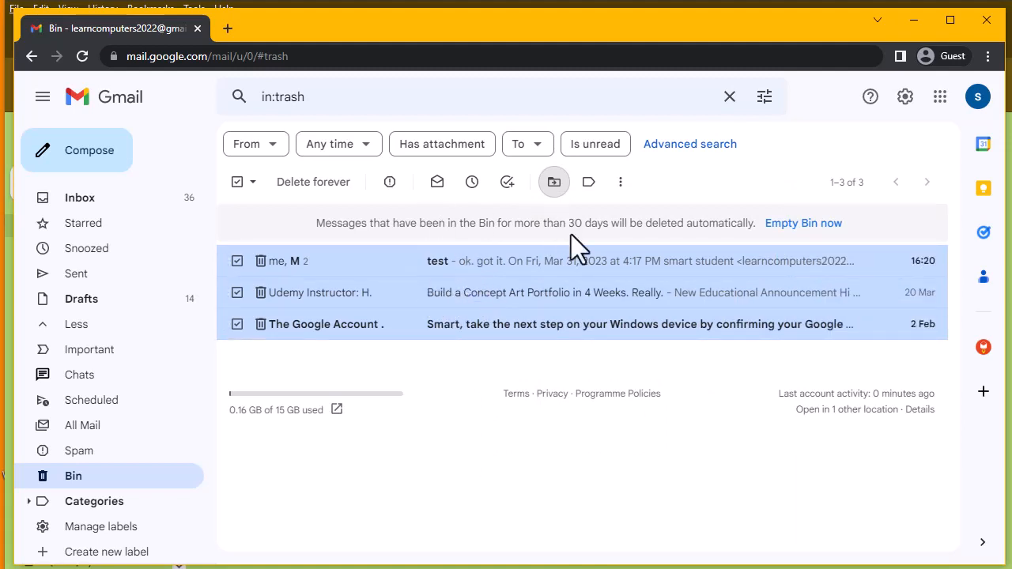
{"action": "left_click_drag", "start_coordinate": [570, 234], "coordinate": [608, 236]}
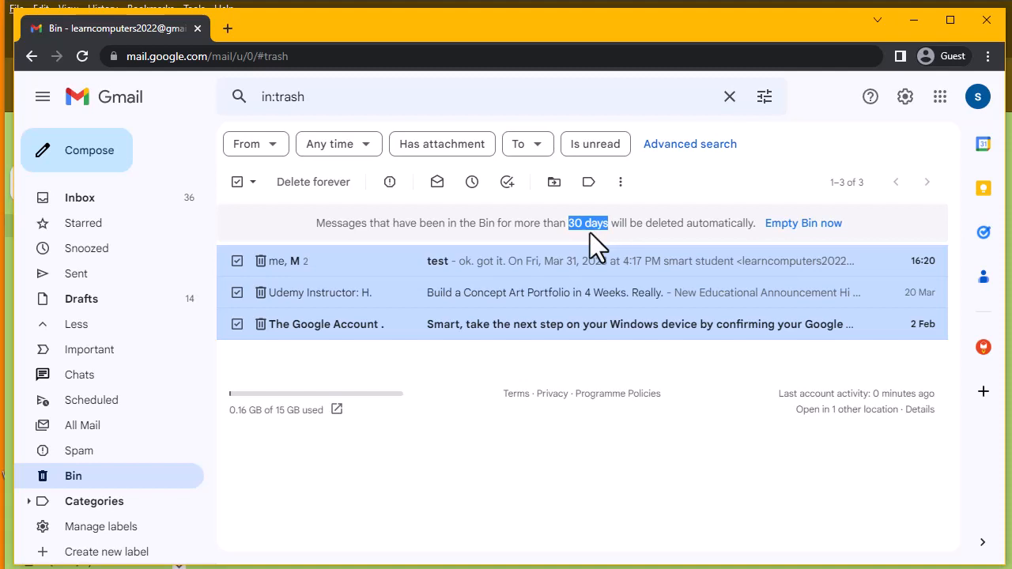
{"action": "left_click", "coordinate": [553, 189]}
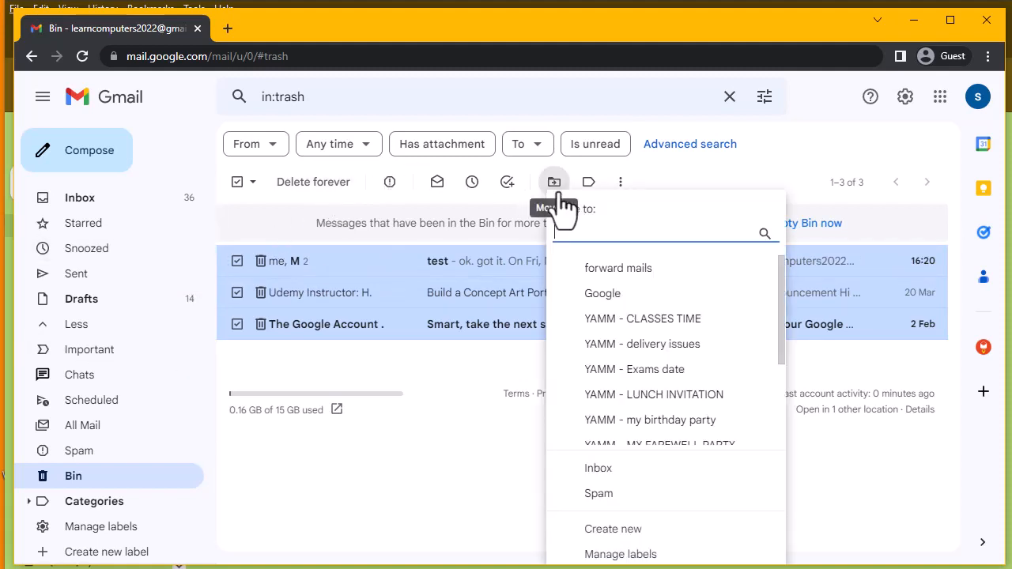
{"action": "left_click", "coordinate": [609, 492]}
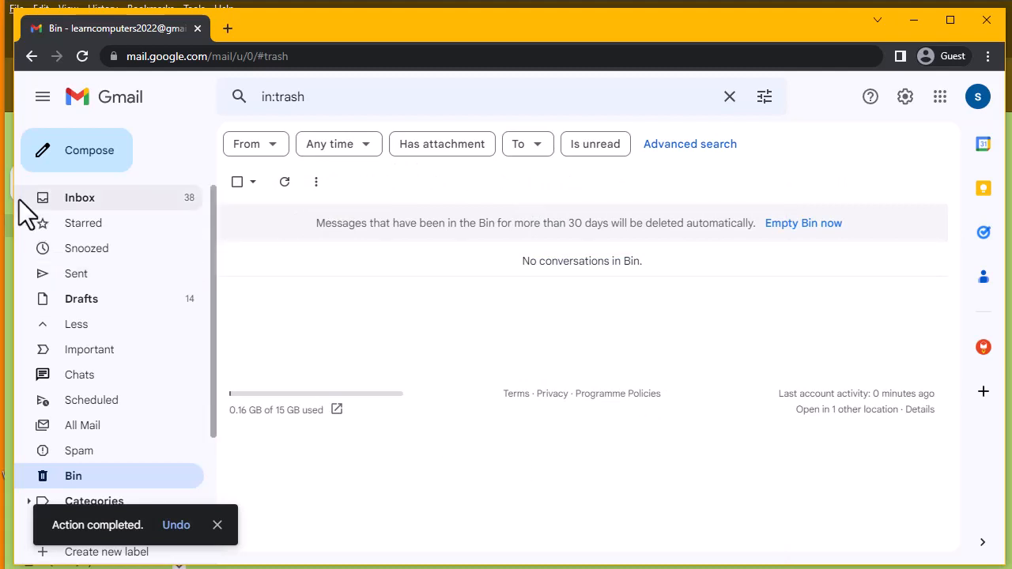
- Return to the Inbox and put the cursor in the Search mail box
{"action": "left_click", "coordinate": [98, 208]}
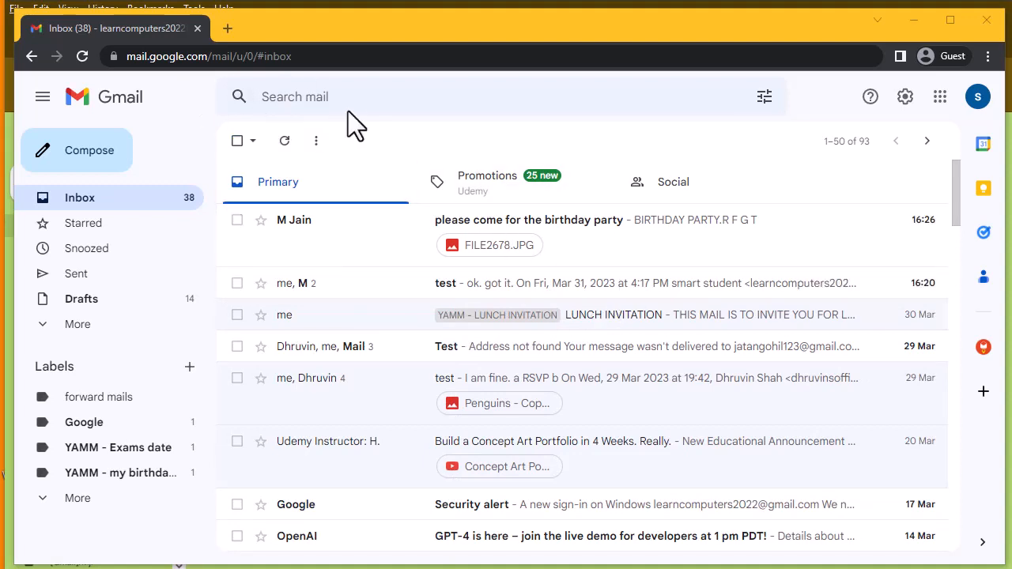
{"action": "left_click", "coordinate": [326, 97]}
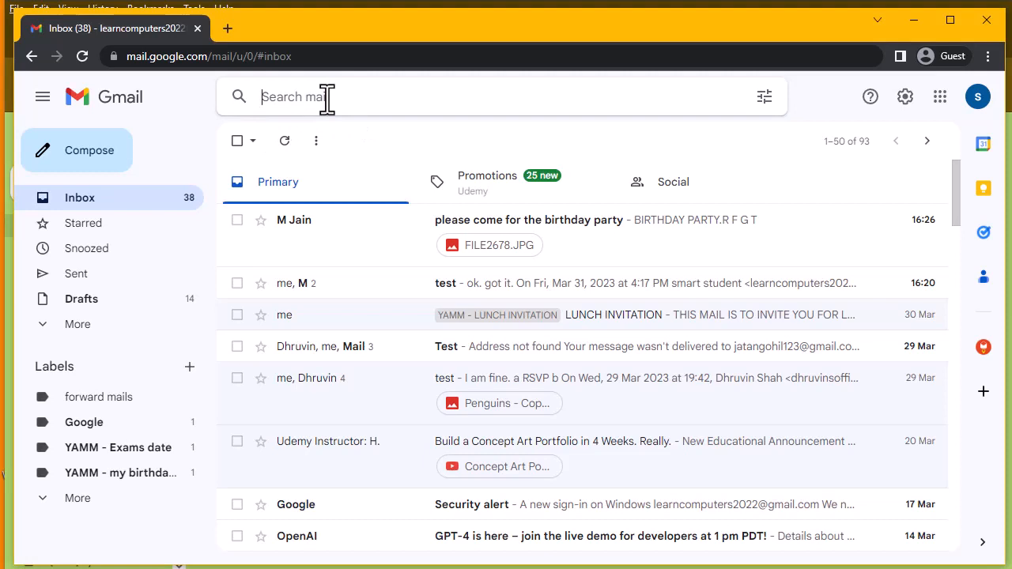
{"action": "left_click", "coordinate": [327, 96]}
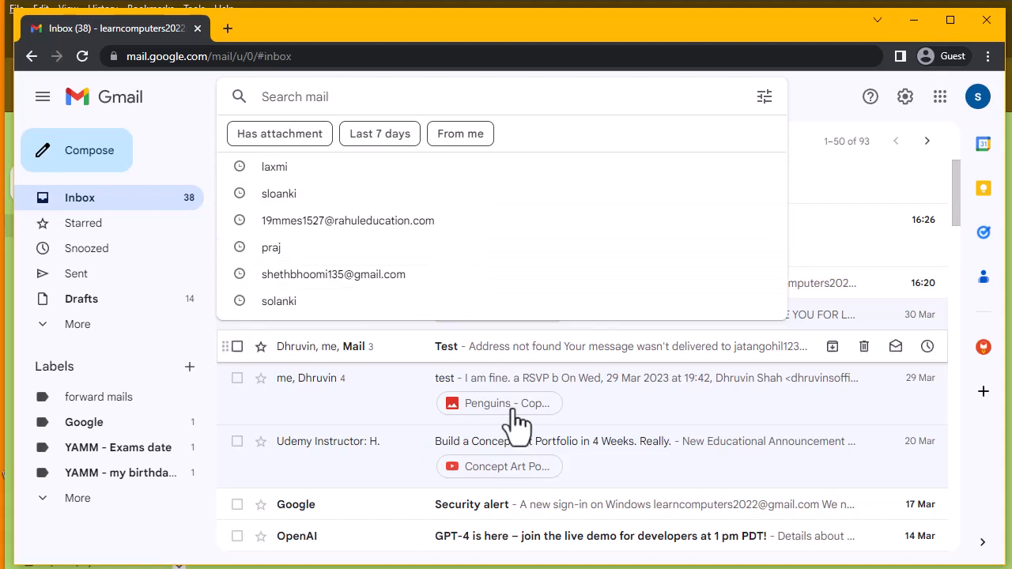
{"action": "left_click", "coordinate": [457, 566]}
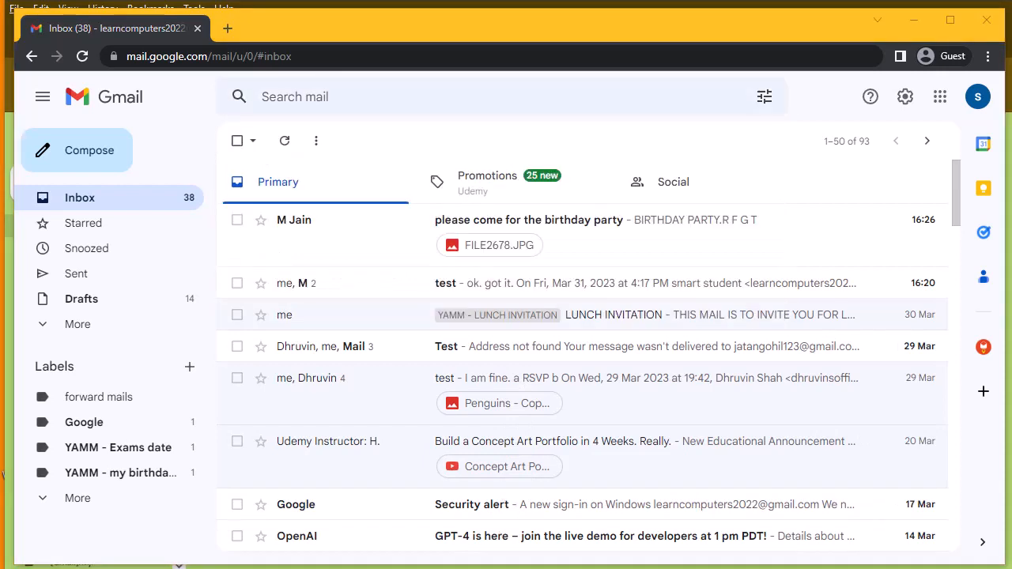
{"action": "left_click", "coordinate": [342, 99]}
- Search mail for the contact's name and scroll through the 10 results
{"action": "type", "text": "G"}
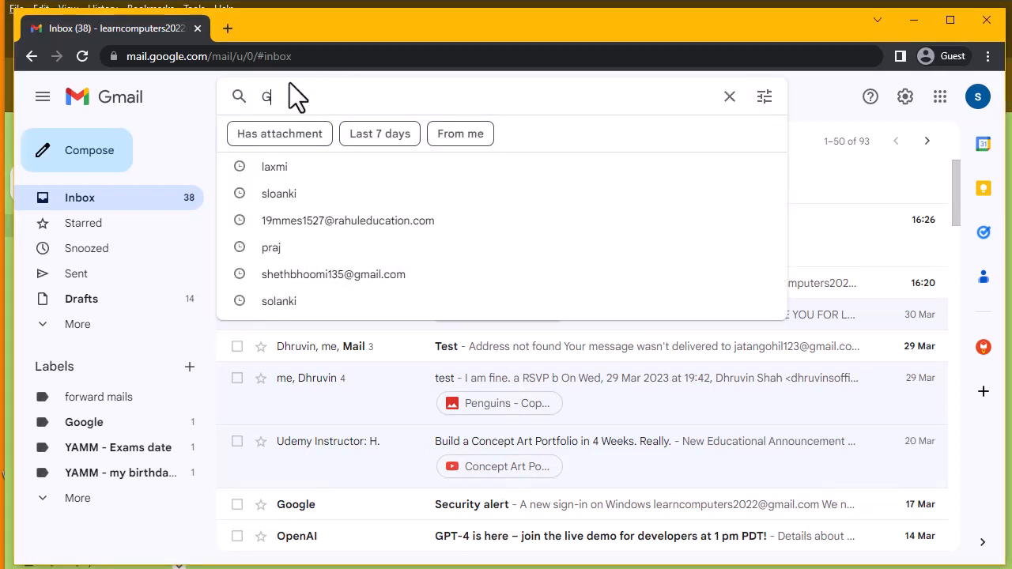
{"action": "type", "text": "AURAV"}
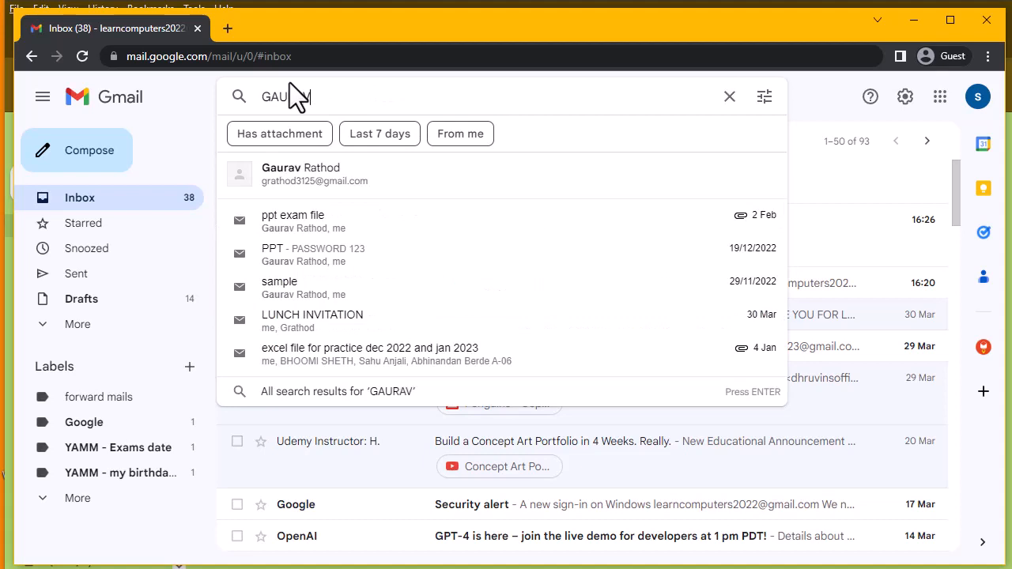
{"action": "key", "text": "Return"}
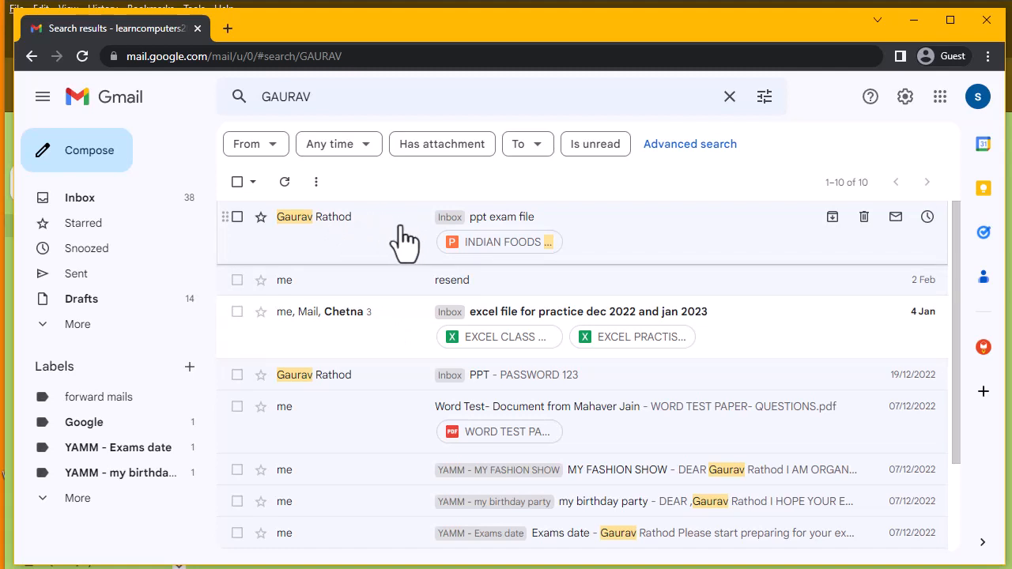
{"action": "scroll", "coordinate": [417, 244], "scroll_direction": "down", "scroll_amount": 3}
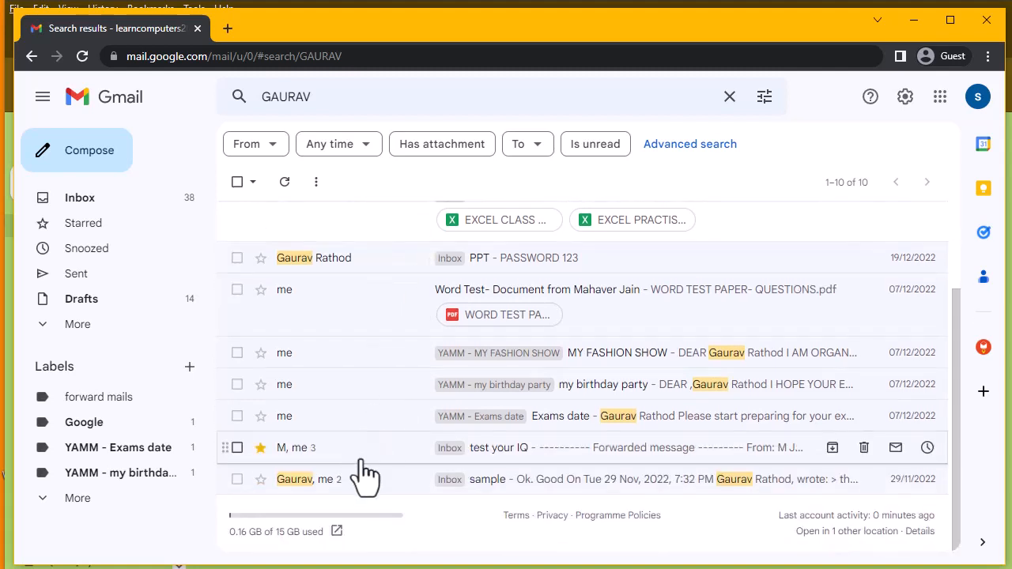
{"action": "scroll", "coordinate": [667, 463], "scroll_direction": "up", "scroll_amount": 2}
{"action": "scroll", "coordinate": [667, 463], "scroll_direction": "up", "scroll_amount": 1}
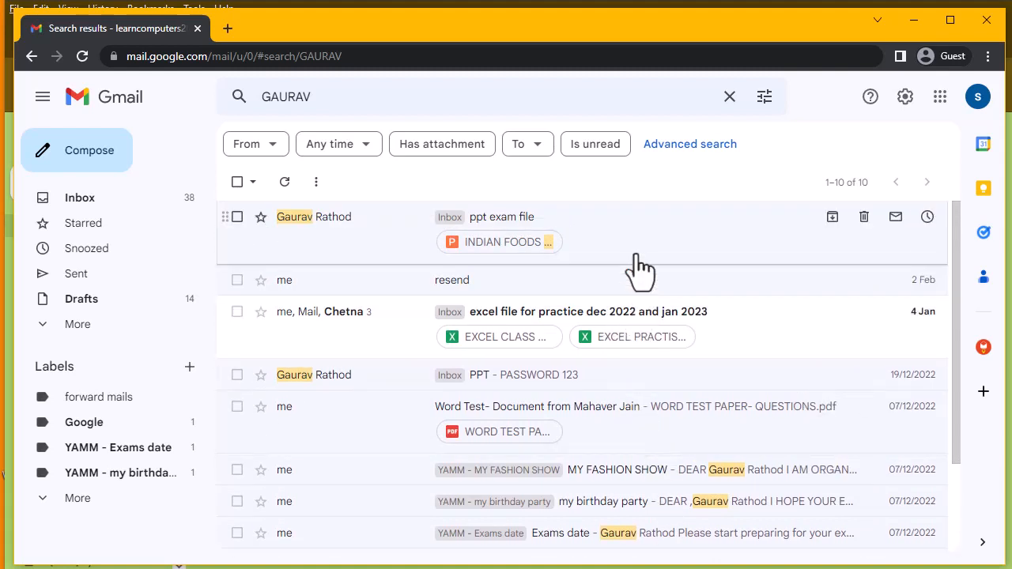
- Select the current search query in the search box so it can be replaced
{"action": "left_click", "coordinate": [385, 99]}
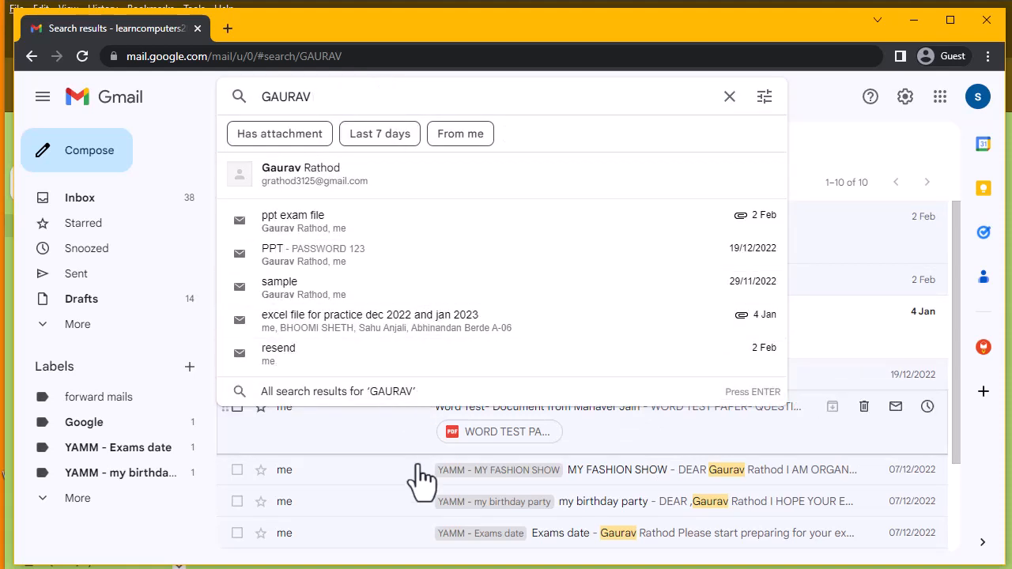
{"action": "key", "text": "Return"}
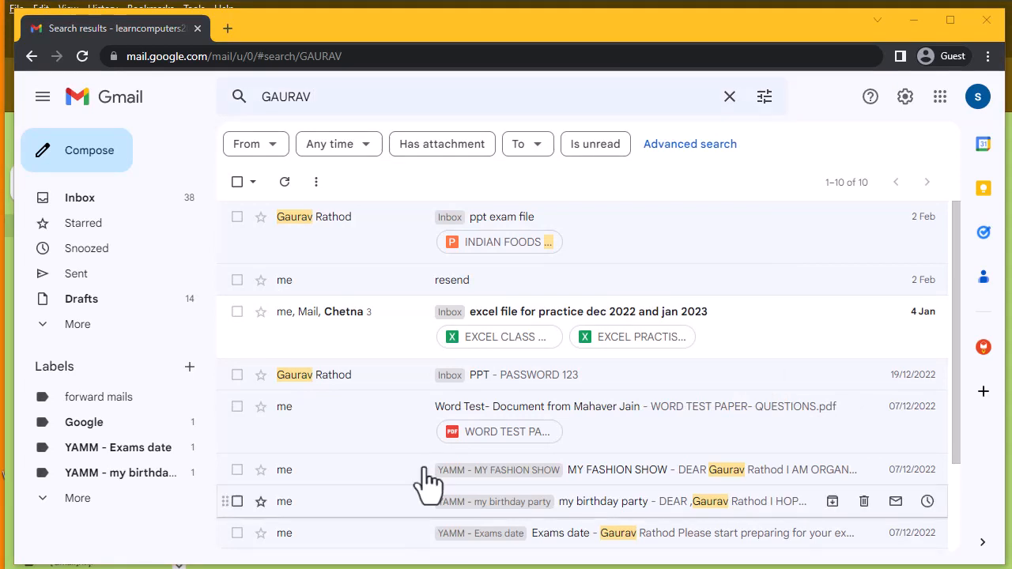
{"action": "left_click", "coordinate": [377, 105]}
{"action": "double_click", "coordinate": [264, 97]}
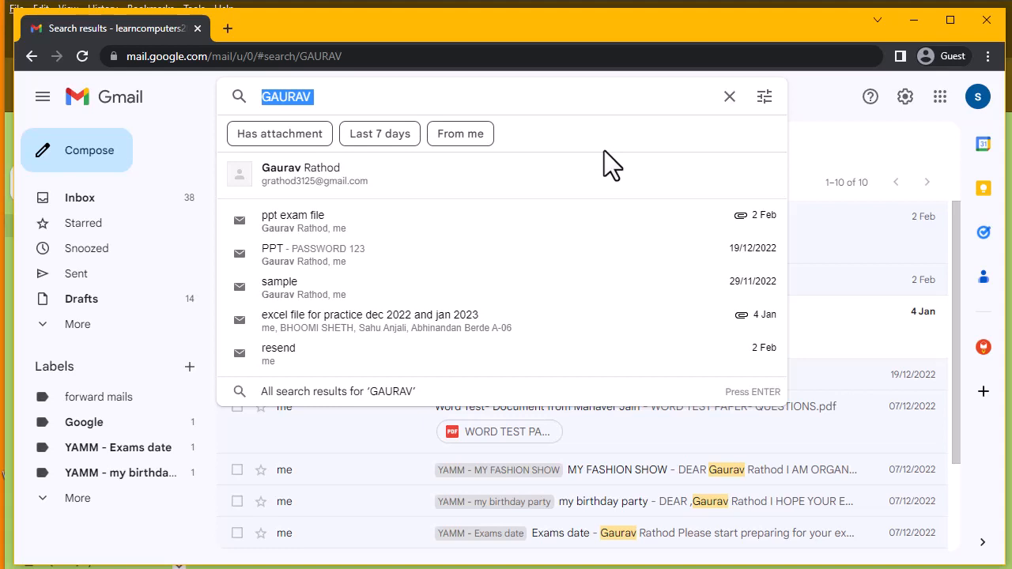
- Search for DELHI and open the MY FASHION SHOW result
{"action": "type", "text": "DELHI"}
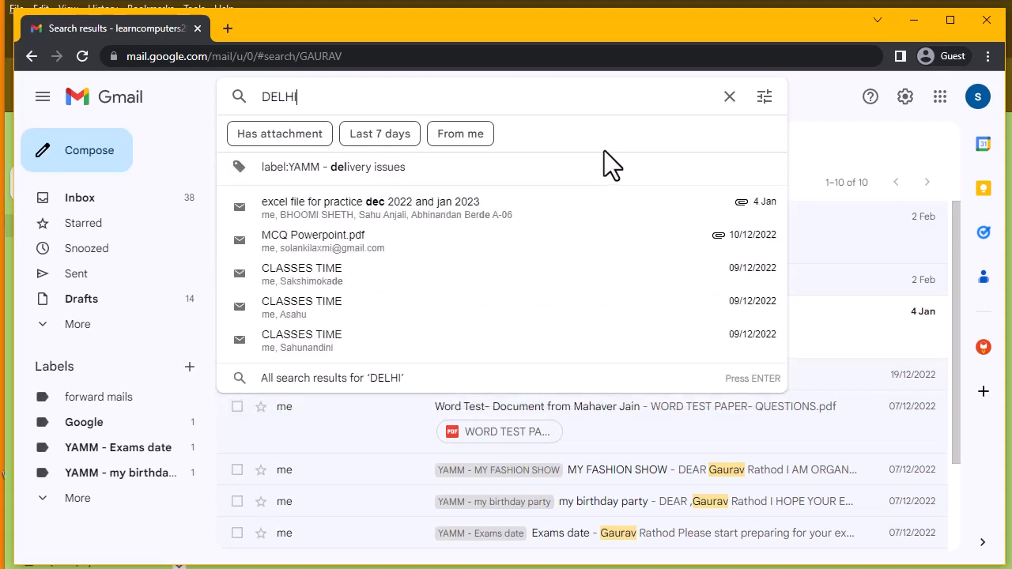
{"action": "key", "text": "Return"}
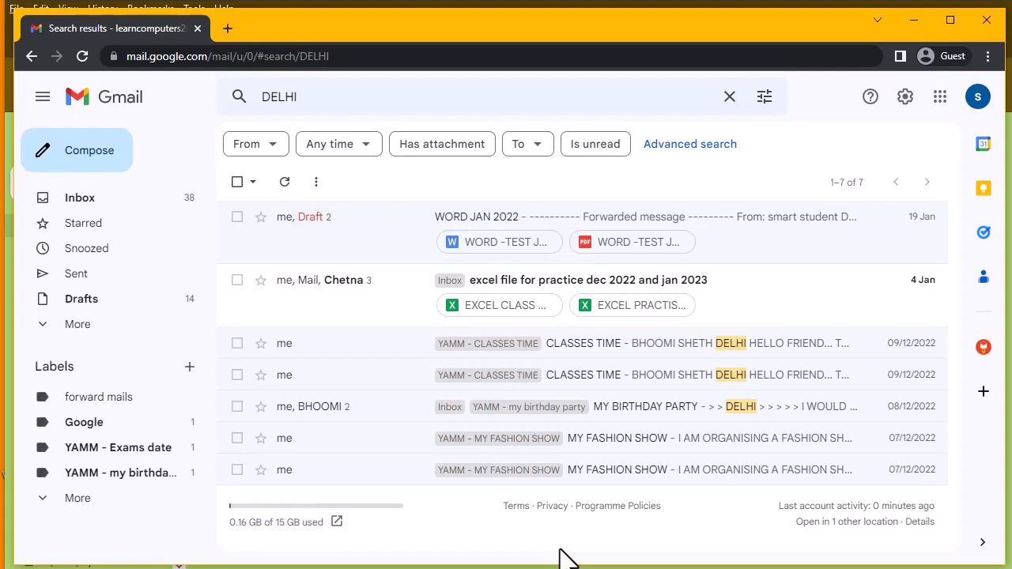
{"action": "left_click", "coordinate": [485, 452]}
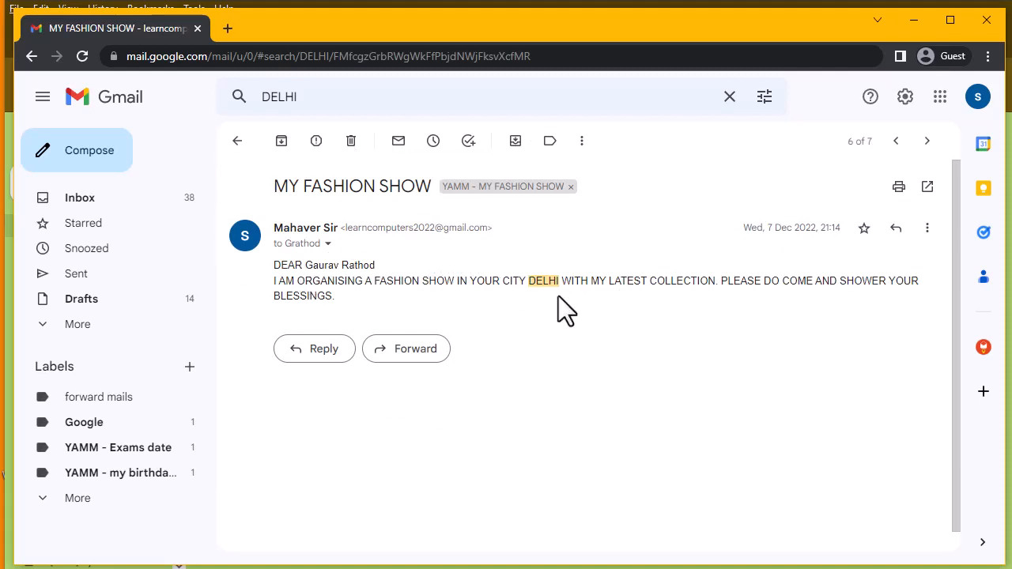
{"action": "left_click", "coordinate": [328, 93]}
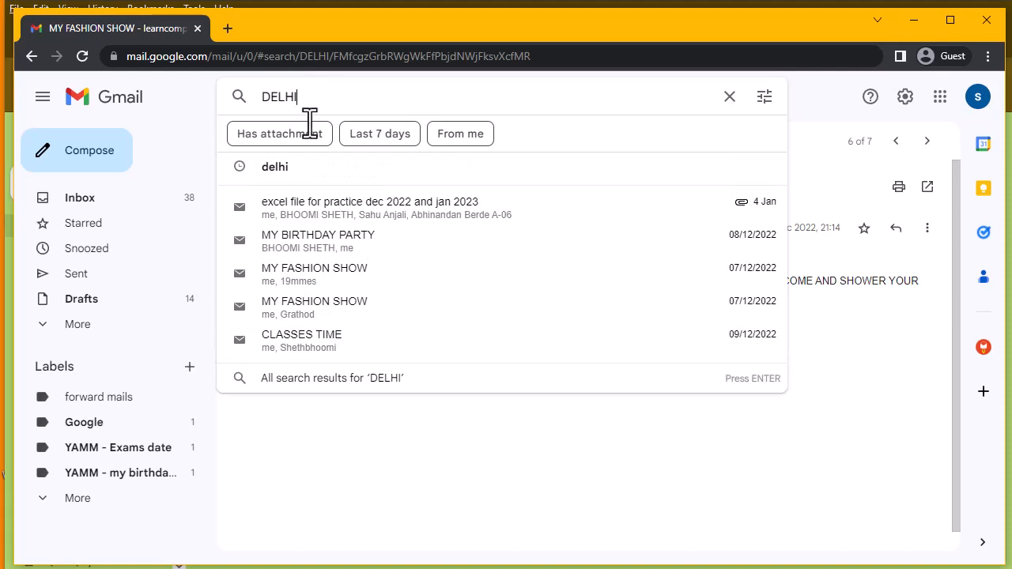
{"action": "left_click", "coordinate": [441, 567]}
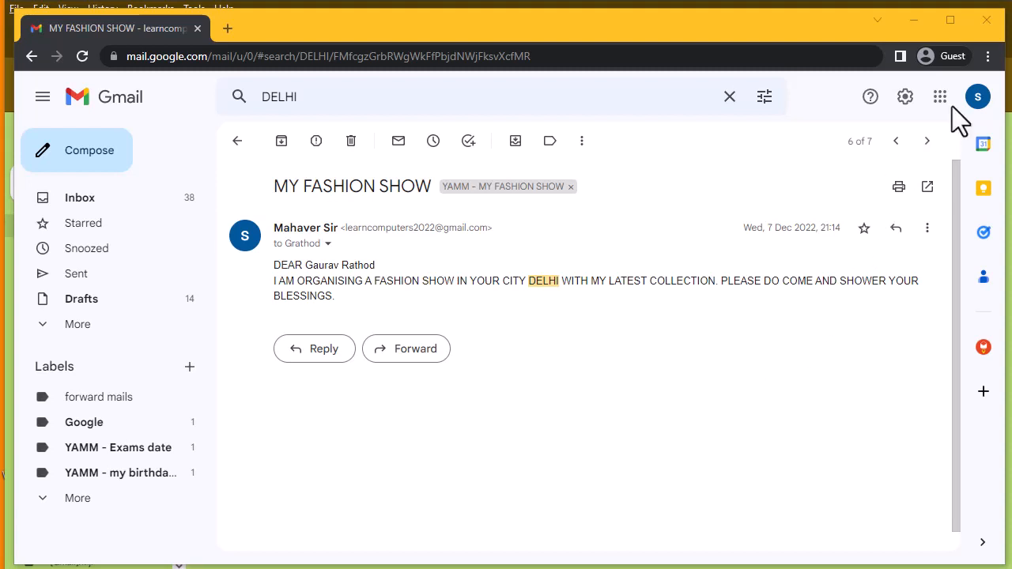
- Sign out of the Google account from the profile avatar menu
{"action": "left_click", "coordinate": [978, 98]}
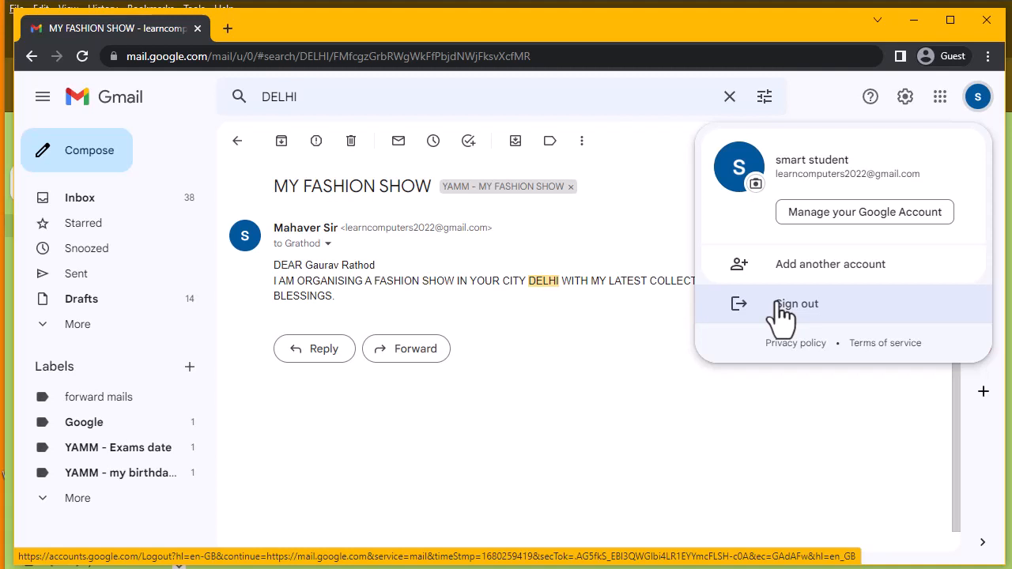
{"action": "left_click", "coordinate": [780, 303]}
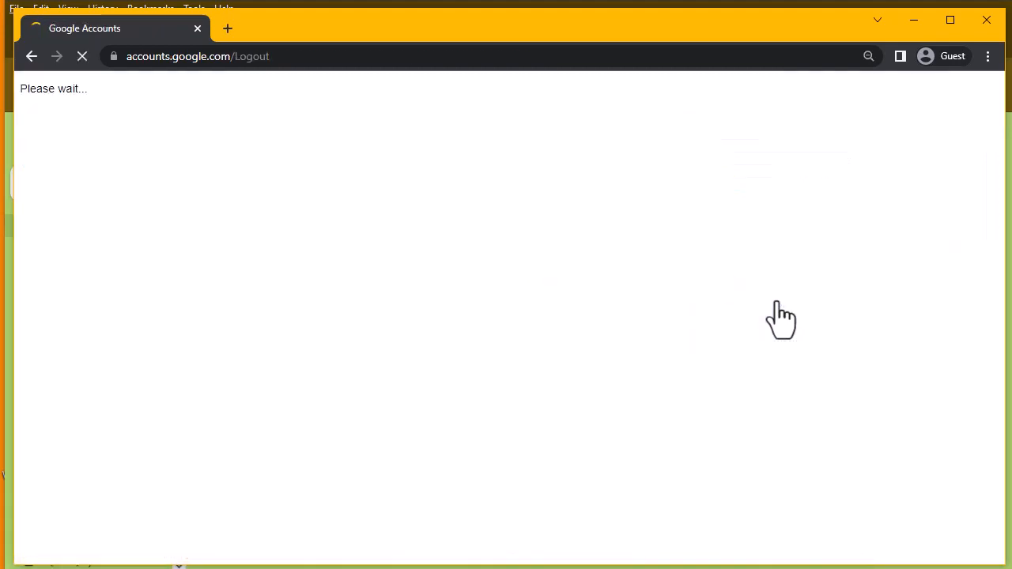